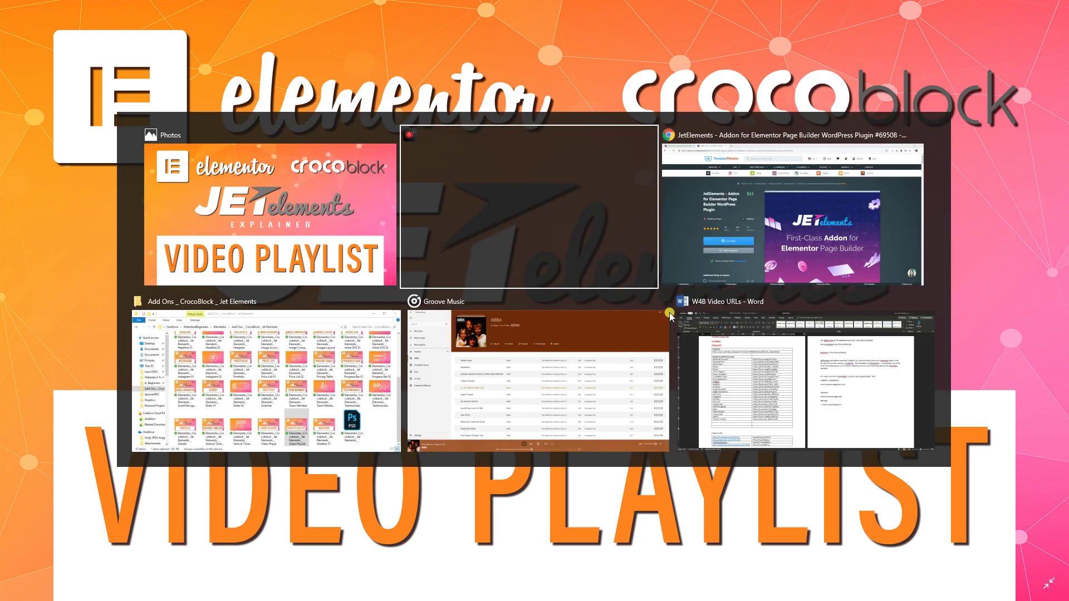
{"action": "key", "text": "alt+Tab"}
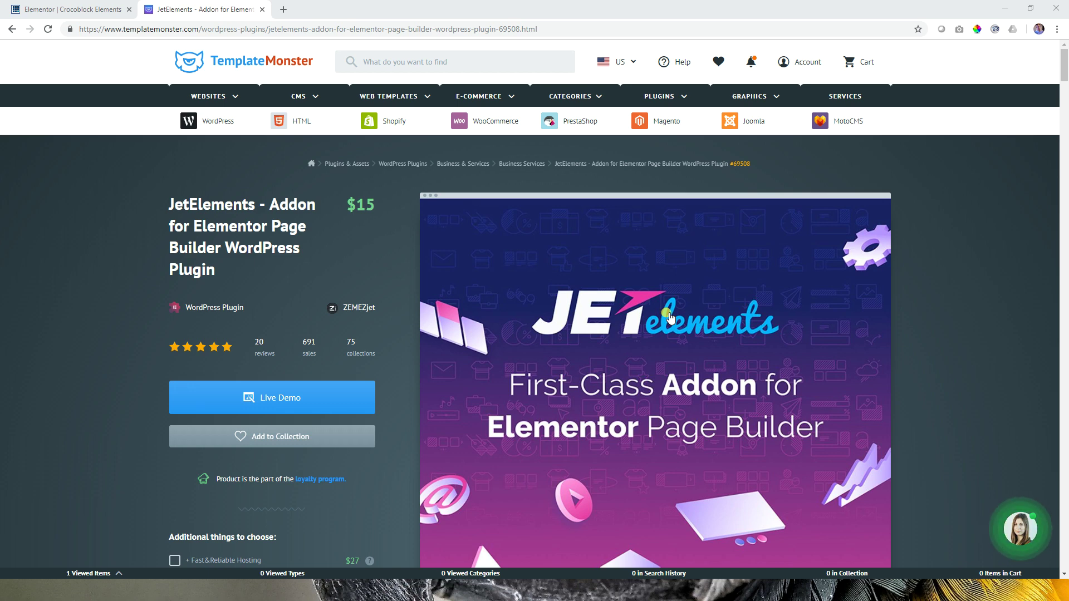
Scroll through the JetElements product page to review the $15 price and $27 hosting extra
{"action": "scroll", "coordinate": [716, 390], "scroll_direction": "down", "scroll_amount": 3}
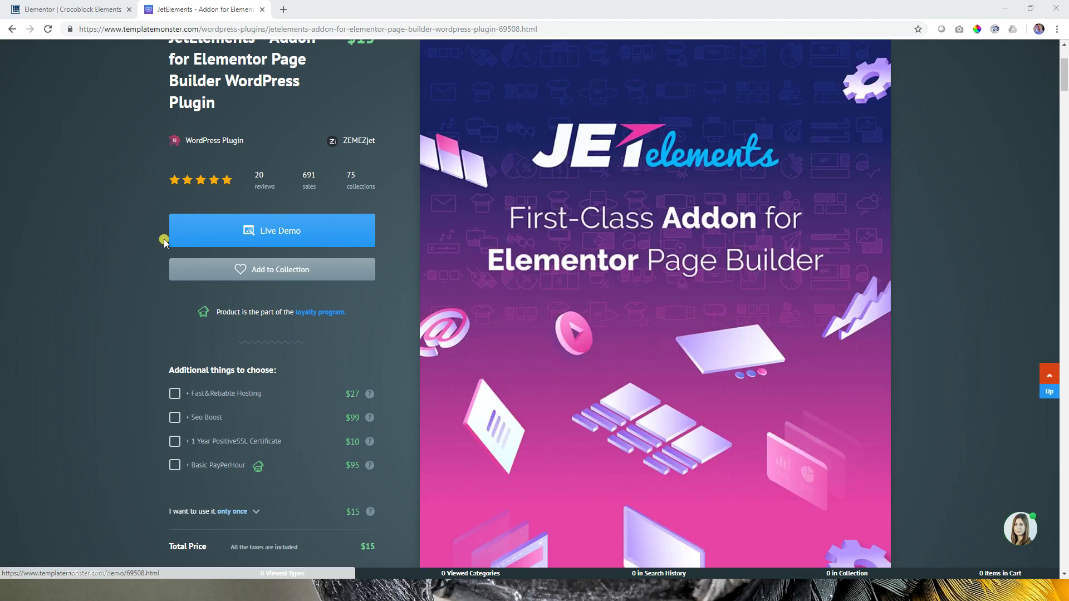
{"action": "scroll", "coordinate": [106, 296], "scroll_direction": "up", "scroll_amount": 3}
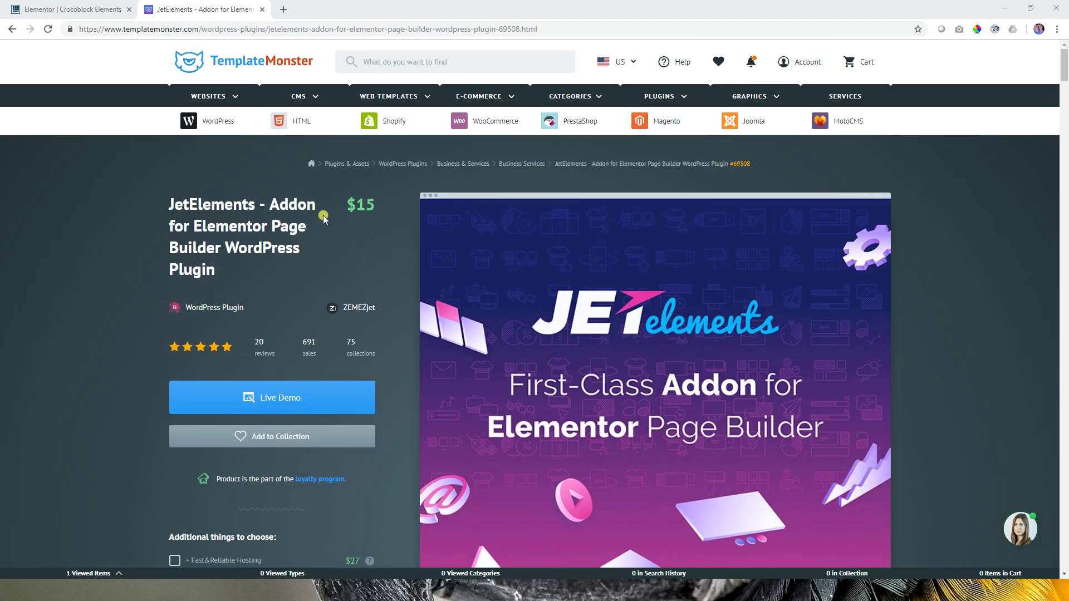
{"action": "scroll", "coordinate": [322, 273], "scroll_direction": "down", "scroll_amount": 5}
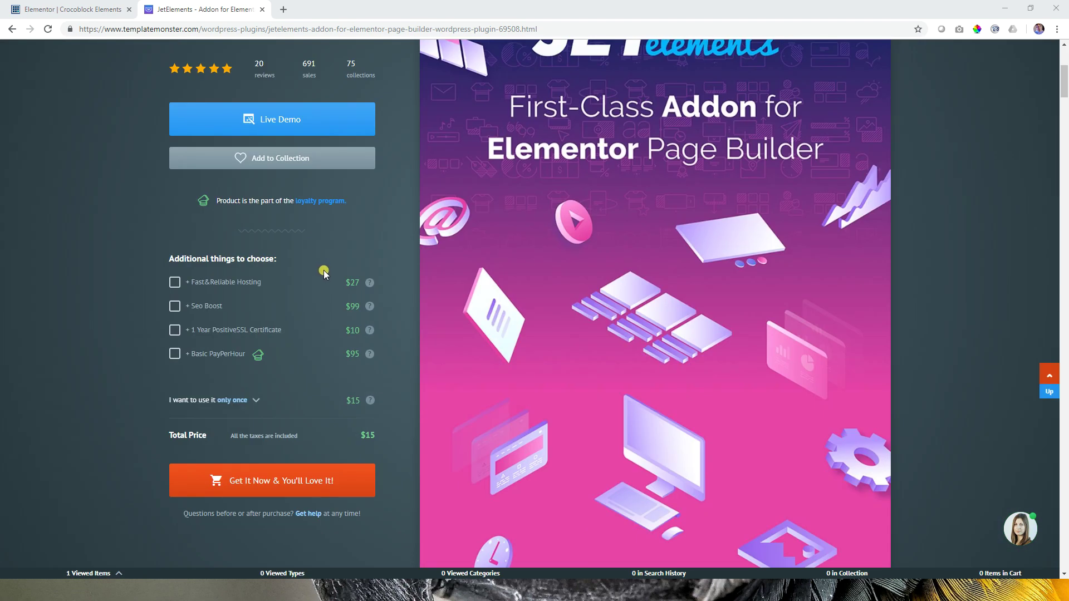
{"action": "scroll", "coordinate": [323, 278], "scroll_direction": "down", "scroll_amount": 4}
{"action": "scroll", "coordinate": [321, 279], "scroll_direction": "up", "scroll_amount": 10}
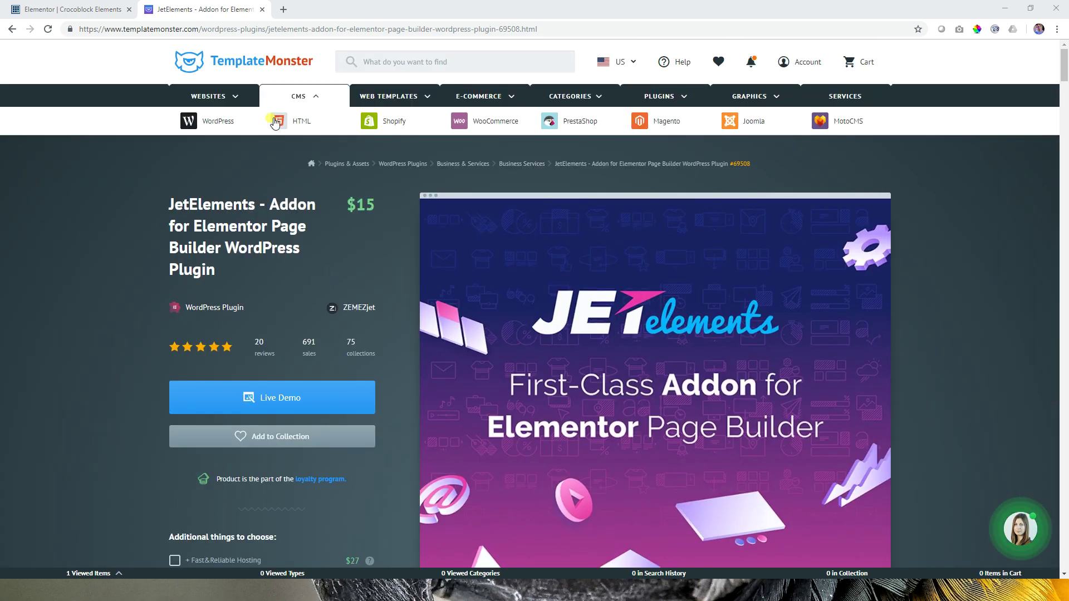
Close the TemplateMonster tab and drag a Video Playlist widget, found via 'video', into the empty section
{"action": "left_click", "coordinate": [264, 10]}
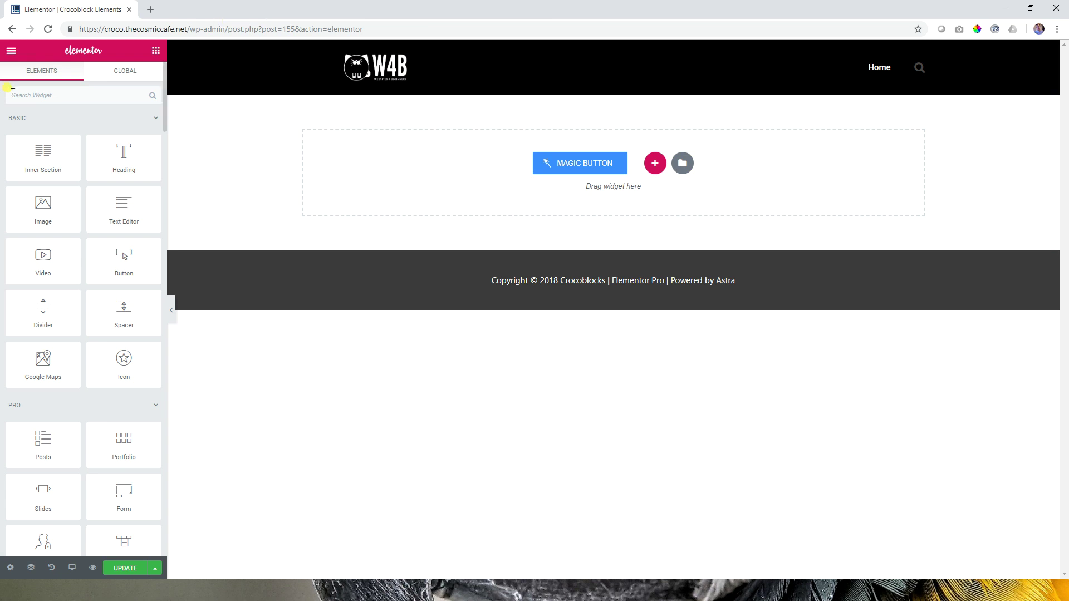
{"action": "left_click", "coordinate": [77, 101]}
{"action": "type", "text": "video"}
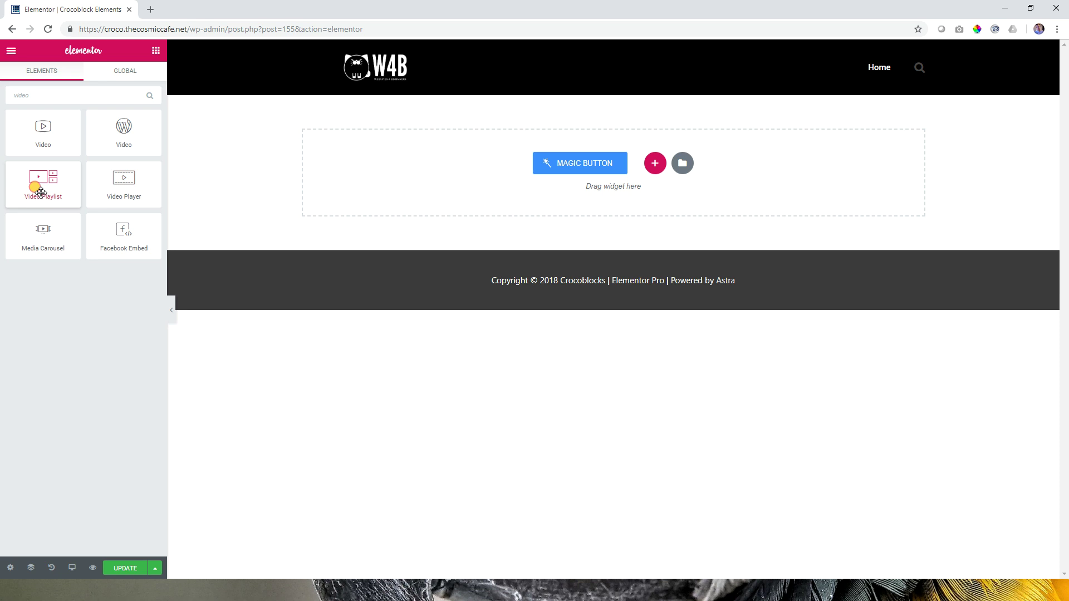
{"action": "left_click_drag", "start_coordinate": [38, 187], "coordinate": [496, 162]}
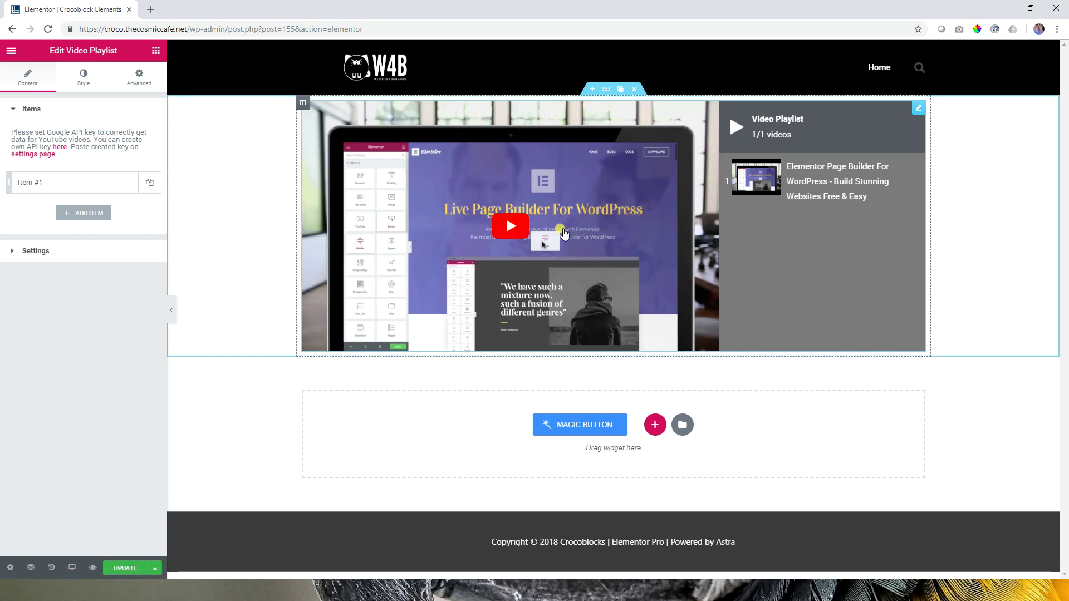
Replace the first playlist item's video URL with the Advanced Carousel tutorial link
{"action": "left_click", "coordinate": [89, 189]}
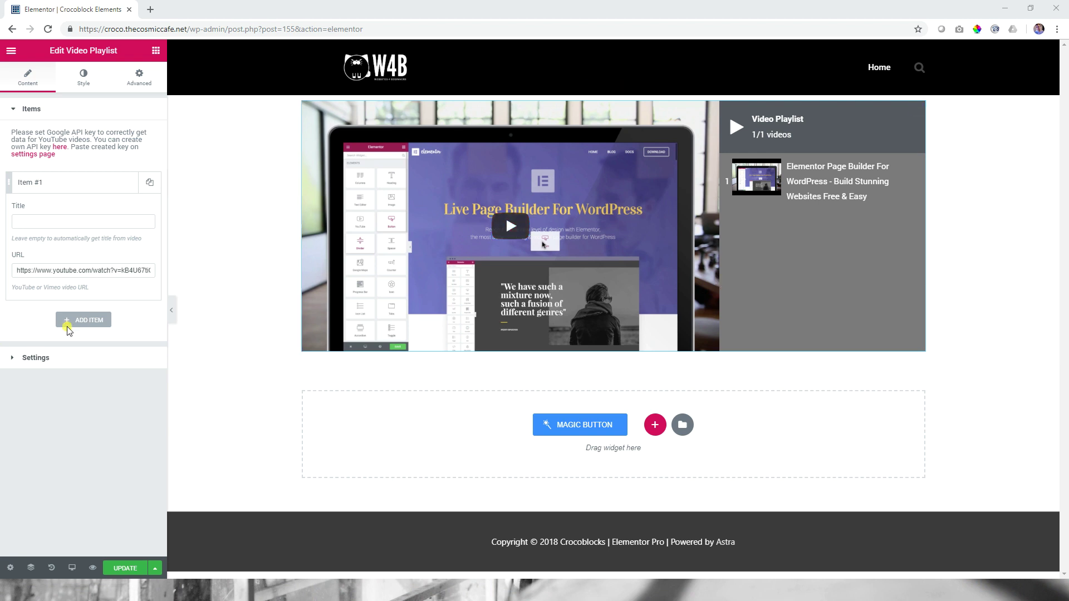
{"action": "left_click", "coordinate": [68, 269]}
{"action": "key", "text": "ctrl+a"}
{"action": "type", "text": "https://youtu.be/gEXrl1h0kjw"}
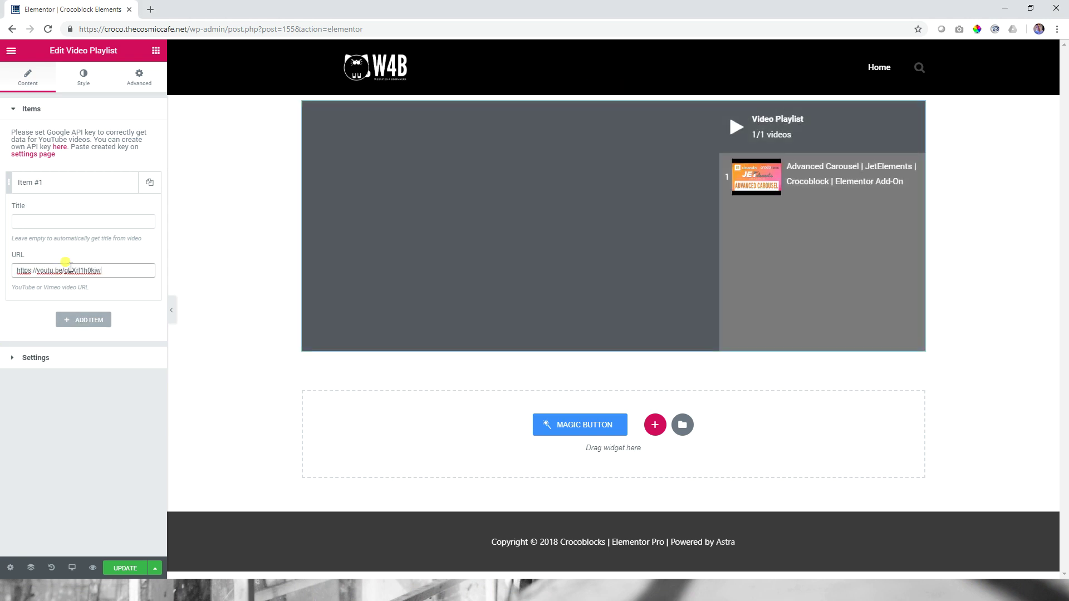
{"action": "left_click", "coordinate": [39, 182]}
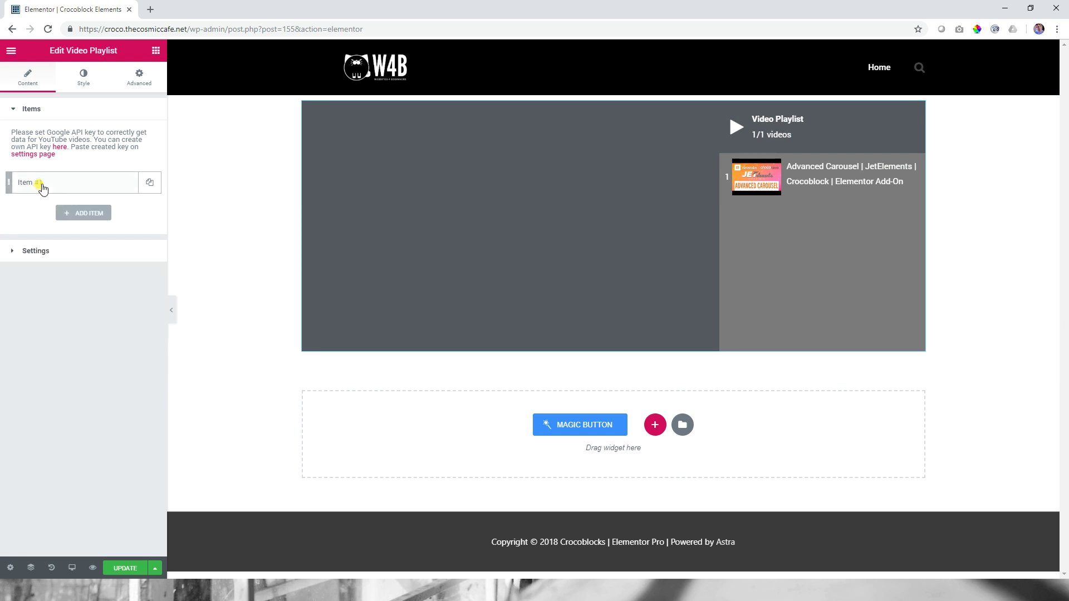
{"action": "left_click", "coordinate": [40, 184]}
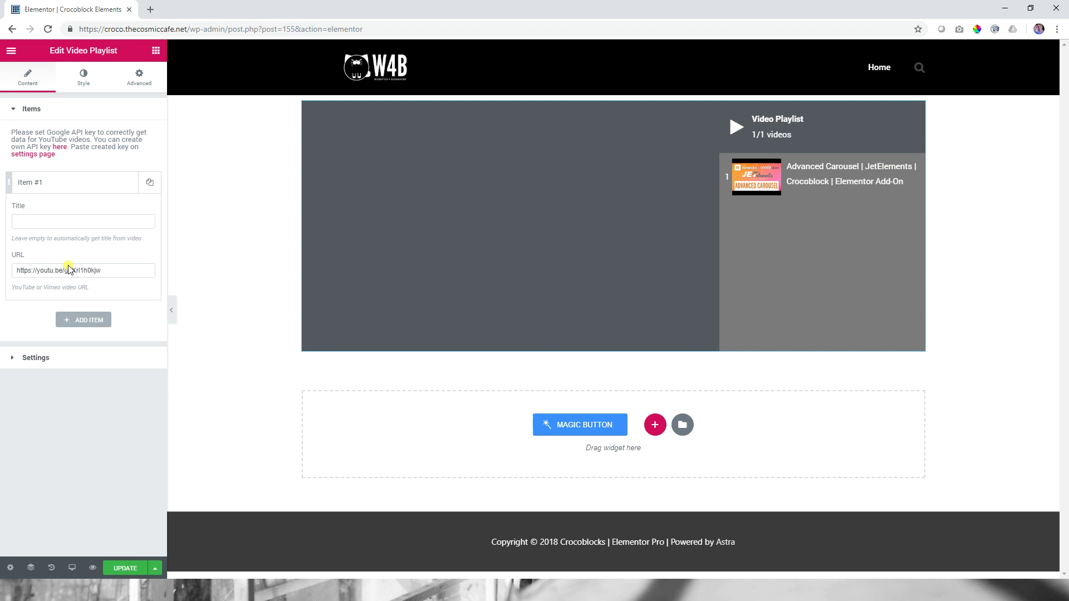
Add three items with the Animated Text, Audio Player and Brands tutorial links
{"action": "left_click", "coordinate": [71, 321]}
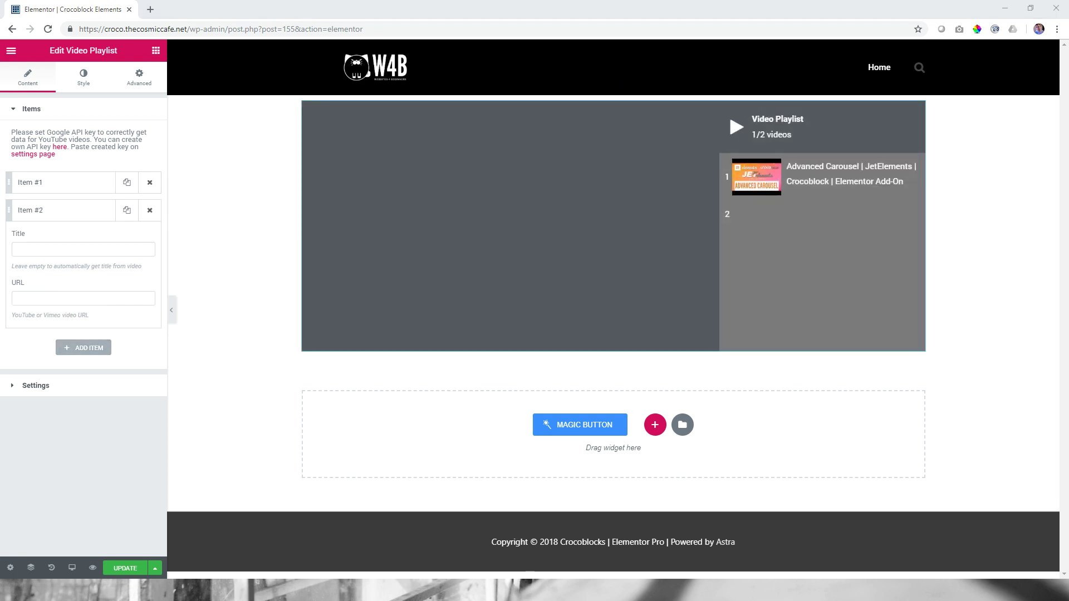
{"action": "left_click", "coordinate": [49, 297]}
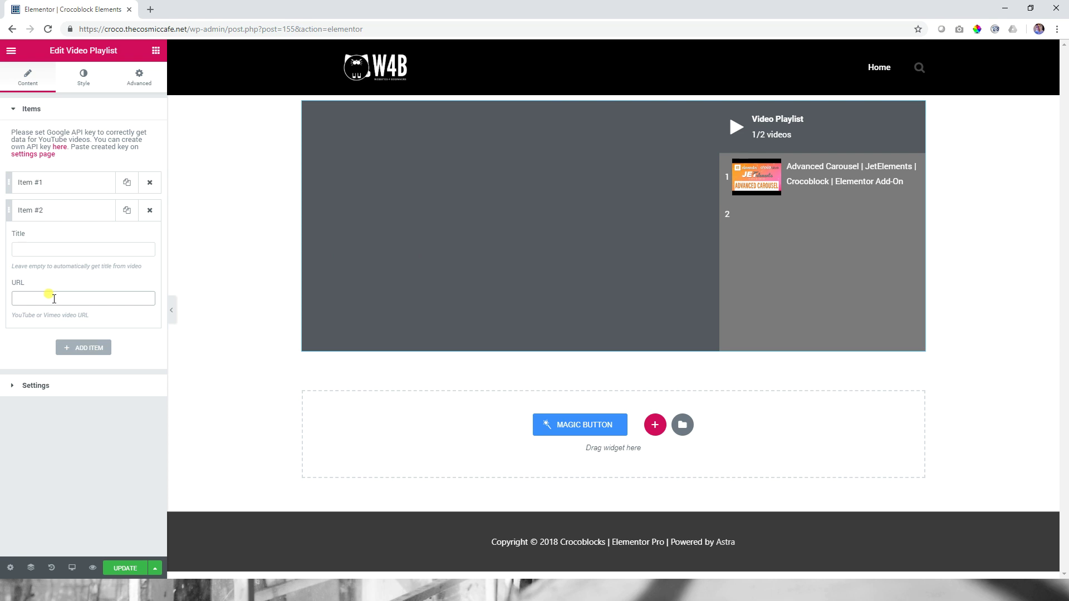
{"action": "type", "text": "https://youtu.be/W1ZND0CI85o"}
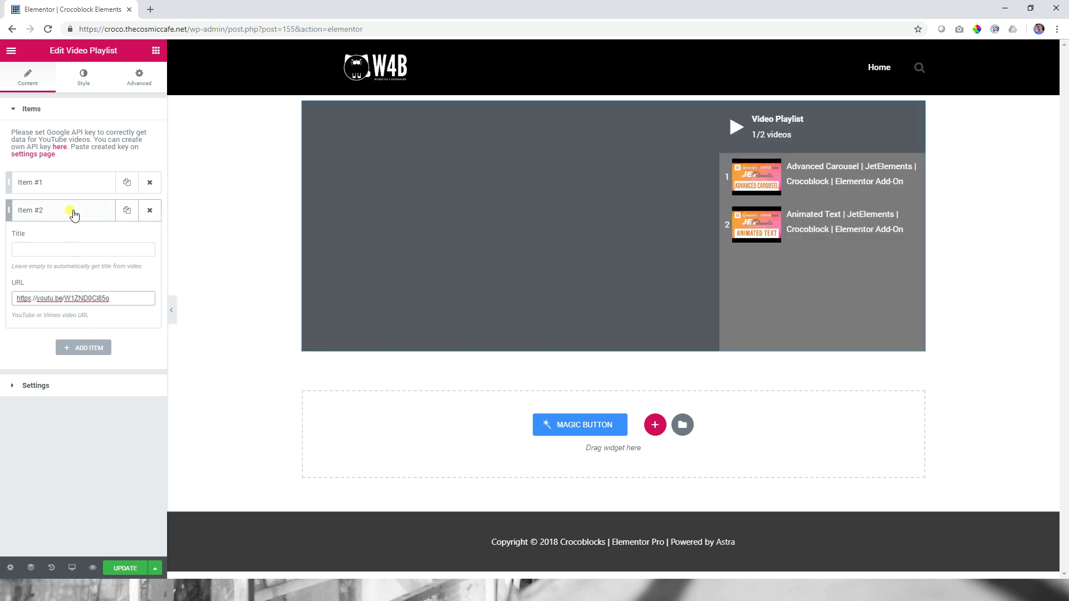
{"action": "left_click", "coordinate": [83, 349]}
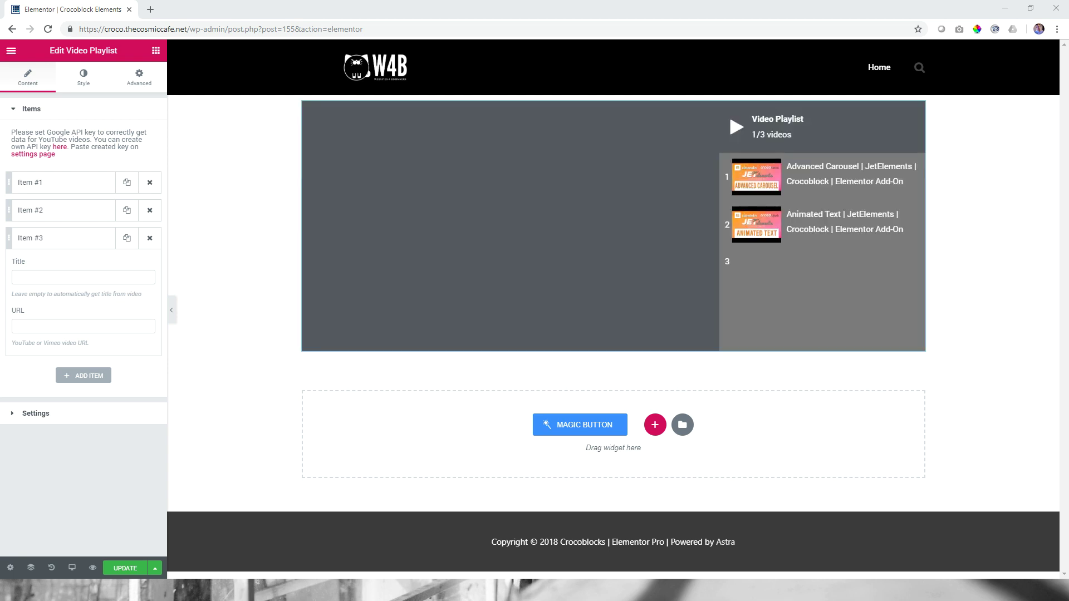
{"action": "left_click", "coordinate": [83, 325]}
{"action": "type", "text": "https://youtu.be/ZI1dwRXdhnA"}
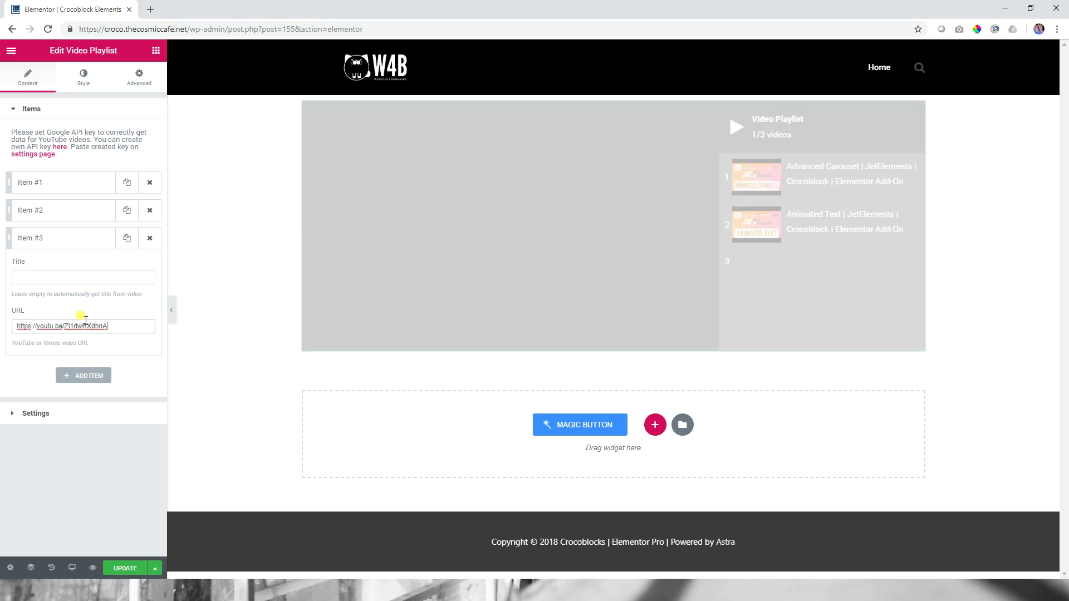
{"action": "left_click", "coordinate": [89, 375]}
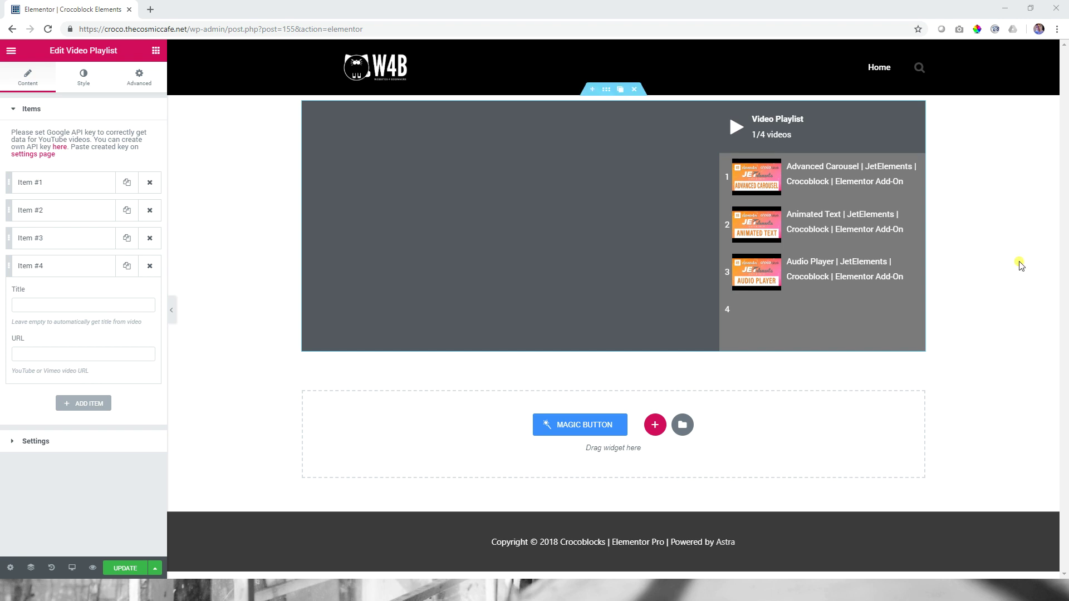
{"action": "left_click", "coordinate": [62, 354]}
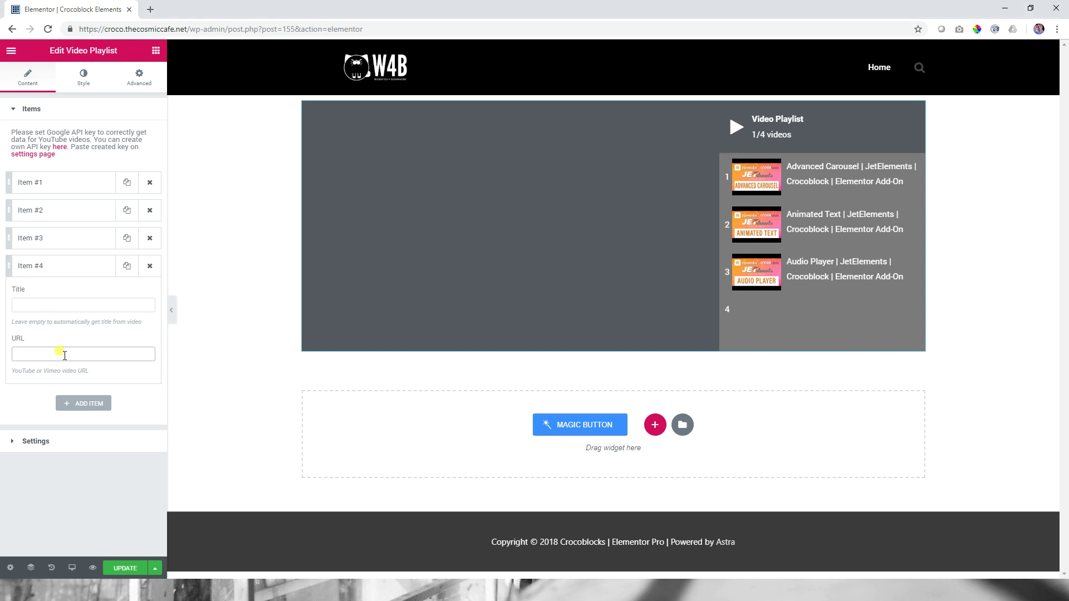
{"action": "type", "text": "https://youtu.be/5Zkv_726dMs"}
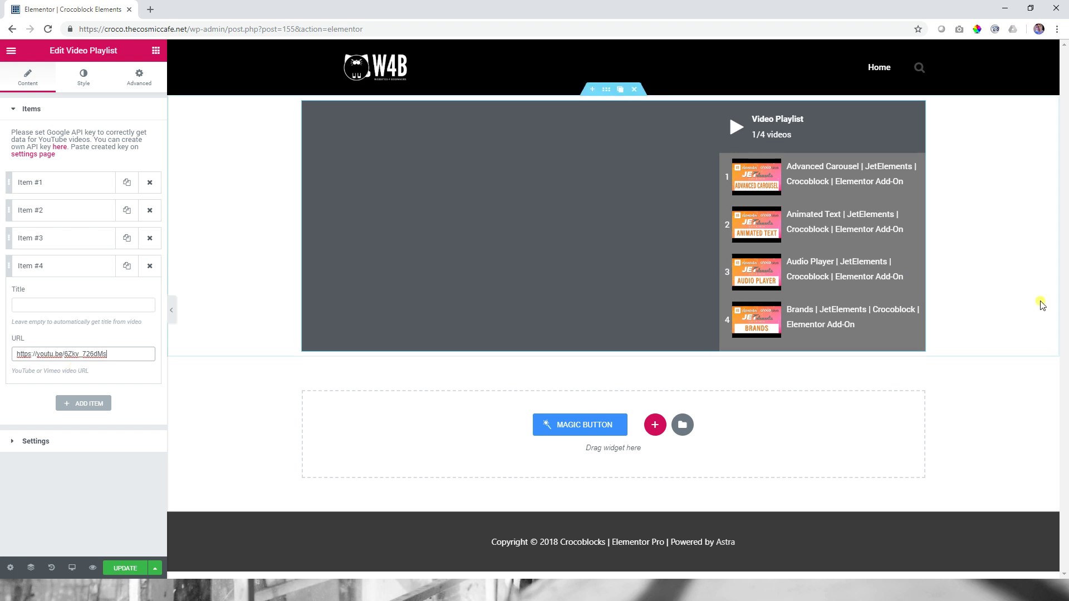
{"action": "key", "text": "alt+Tab"}
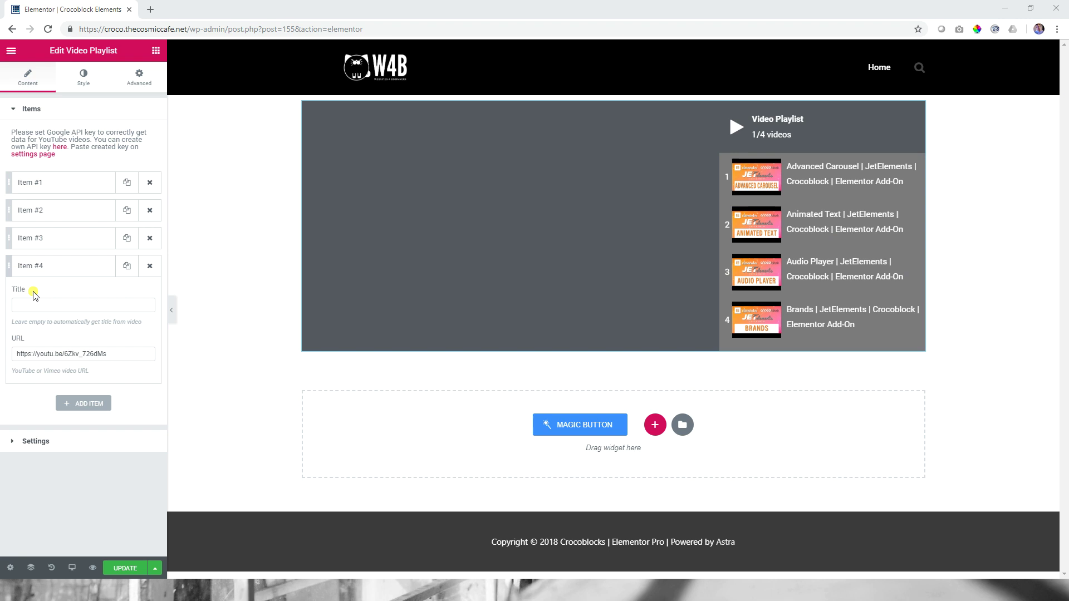
Add a fifth playlist item with the Button tutorial link
{"action": "left_click", "coordinate": [83, 403]}
{"action": "left_click", "coordinate": [59, 333]}
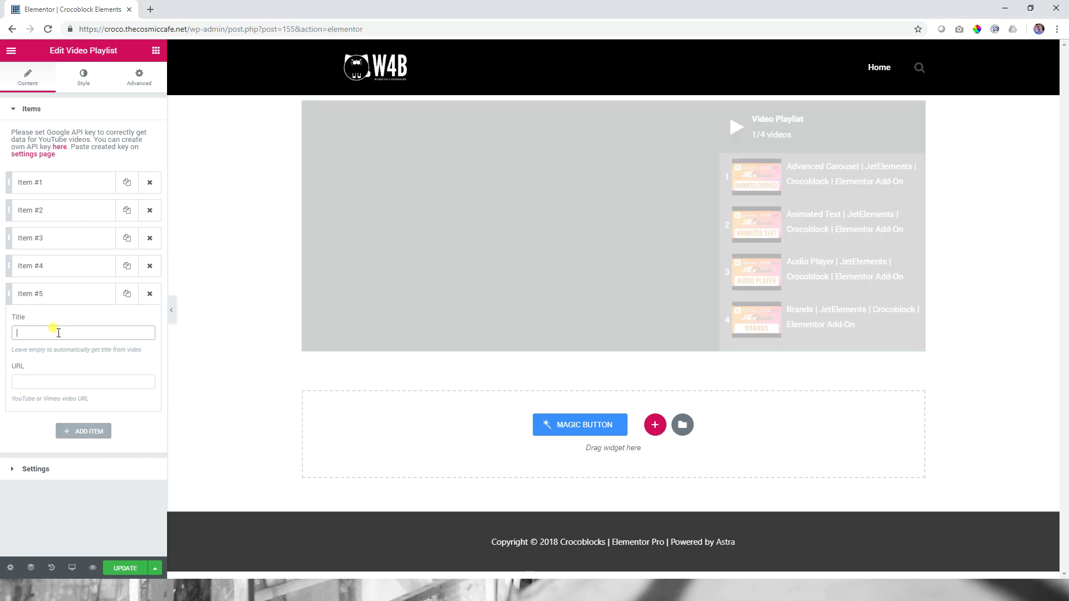
{"action": "left_click", "coordinate": [45, 379]}
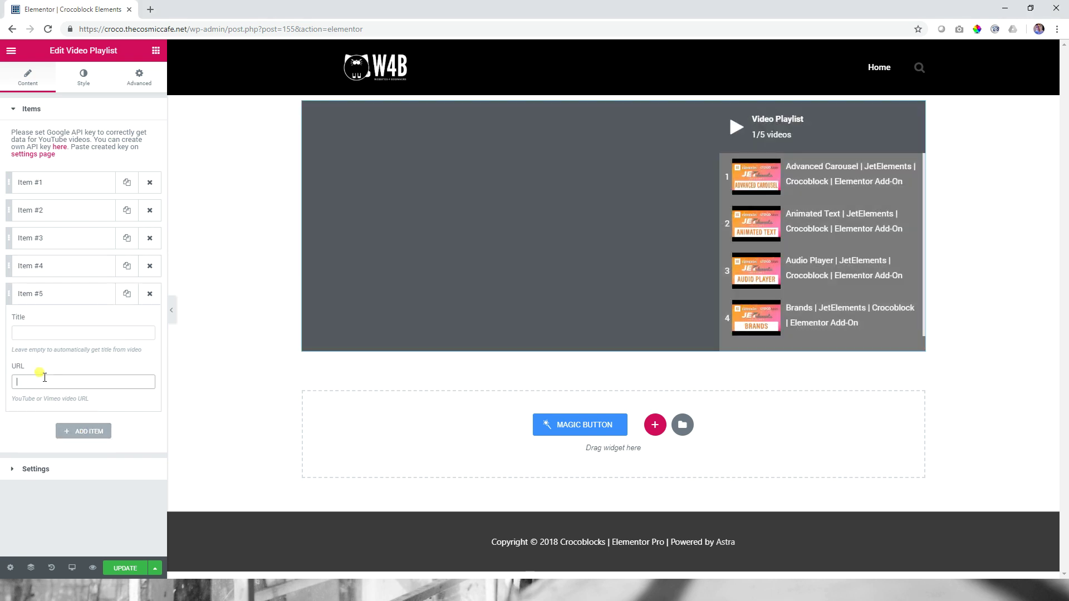
{"action": "type", "text": "https://youtu.be/g25looxgZqc"}
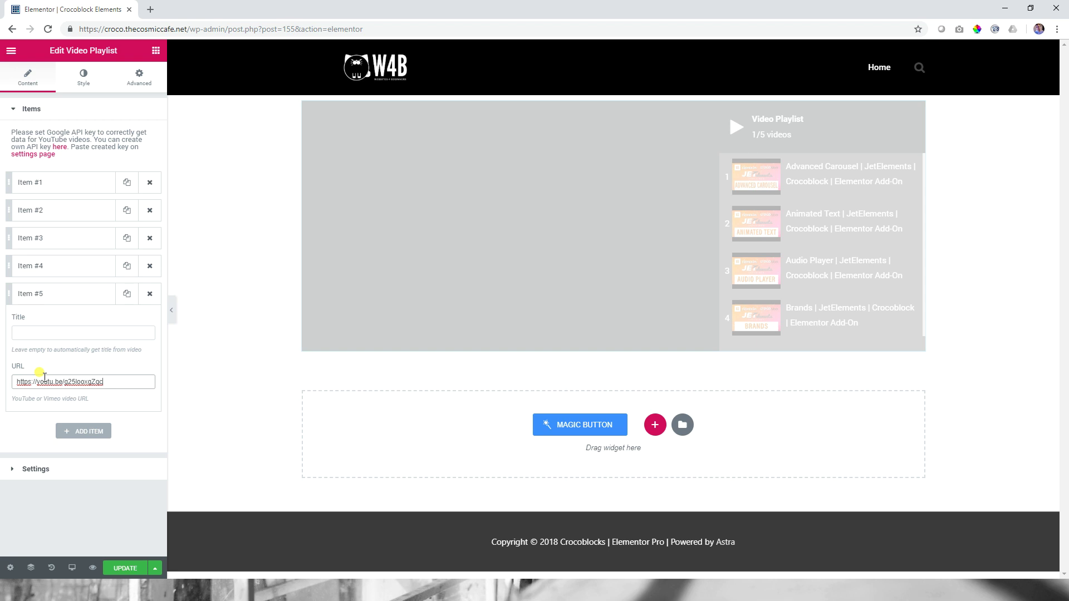
{"action": "scroll", "coordinate": [904, 291], "scroll_direction": "down", "scroll_amount": 1}
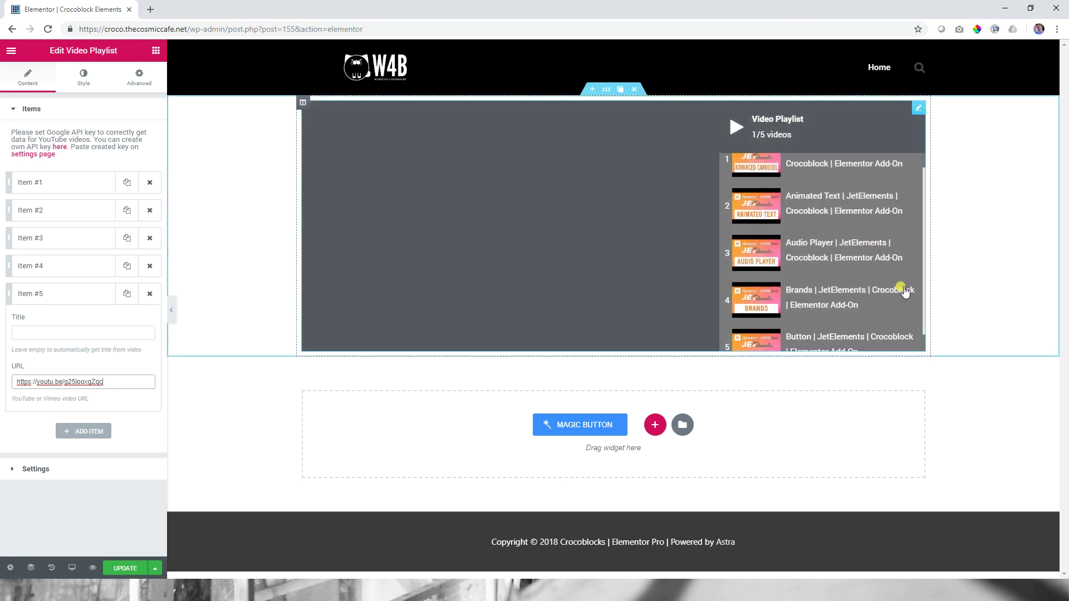
{"action": "scroll", "coordinate": [905, 291], "scroll_direction": "up", "scroll_amount": 1}
{"action": "key", "text": "alt+Tab"}
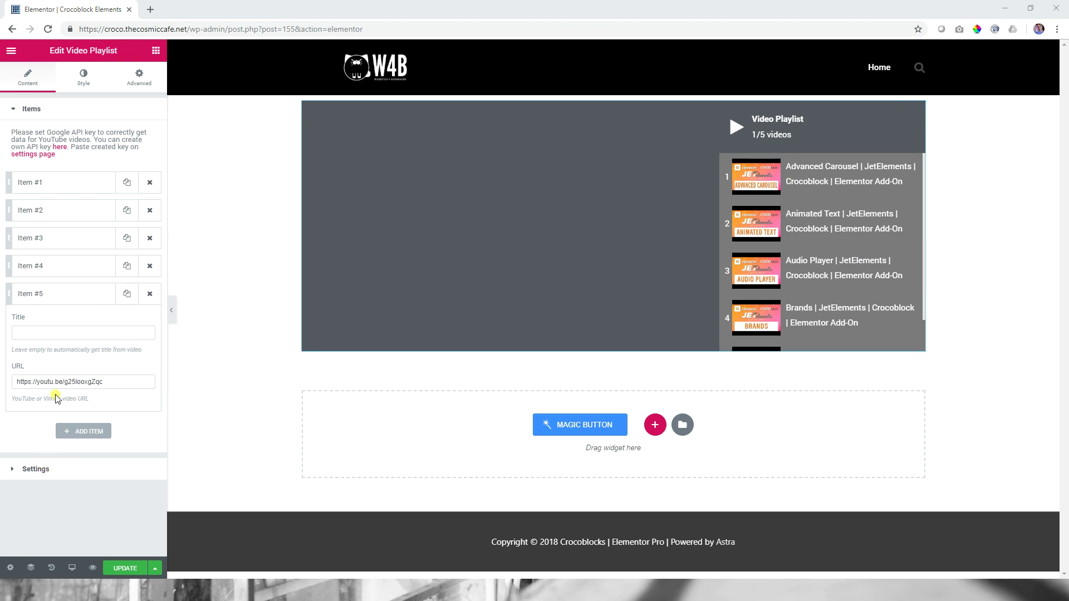
Add a sixth playlist item with the Download Button tutorial link
{"action": "left_click", "coordinate": [62, 432]}
{"action": "left_click", "coordinate": [36, 409]}
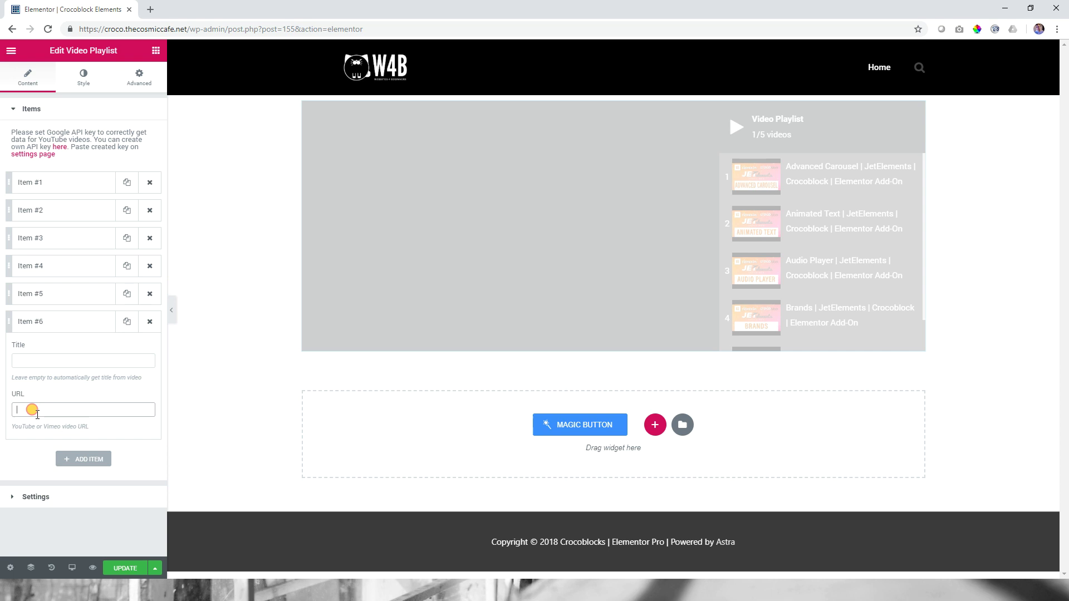
{"action": "type", "text": "https://youtu.be/vlNBltcOG-c"}
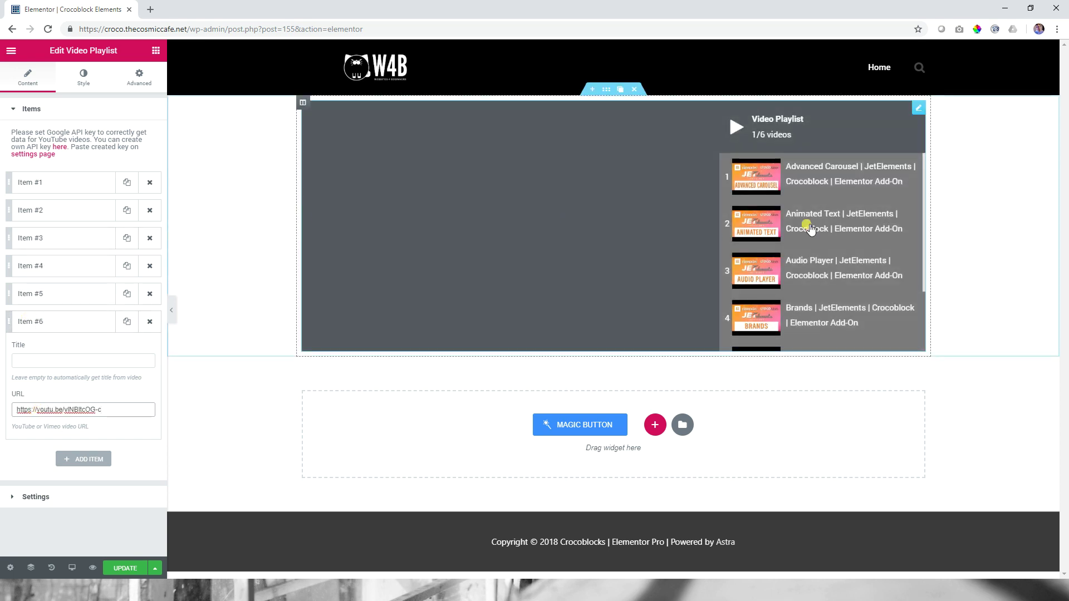
{"action": "scroll", "coordinate": [838, 287], "scroll_direction": "down", "scroll_amount": 2}
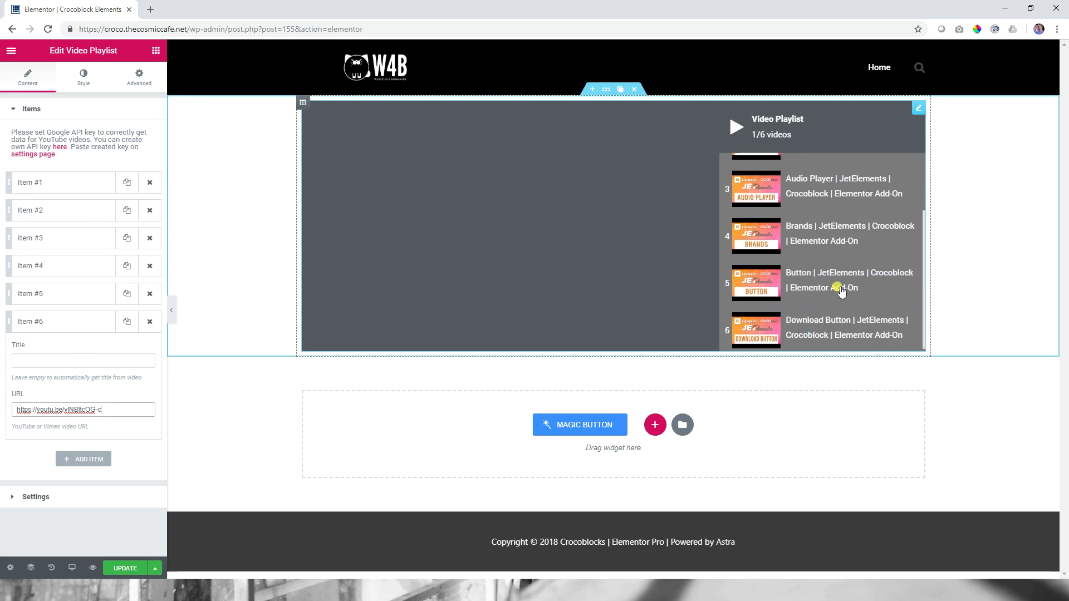
{"action": "scroll", "coordinate": [838, 289], "scroll_direction": "up", "scroll_amount": 2}
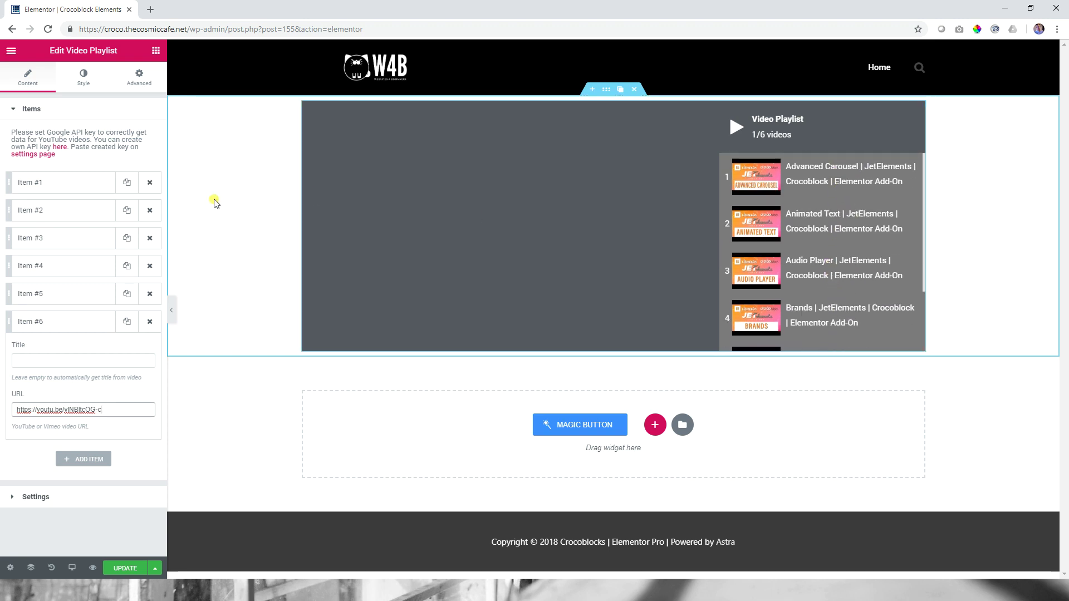
{"action": "left_click", "coordinate": [83, 182]}
Title the first three items 'Advanced Carousel', 'Animated Text' and 'Audio Player'
{"action": "left_click", "coordinate": [45, 216]}
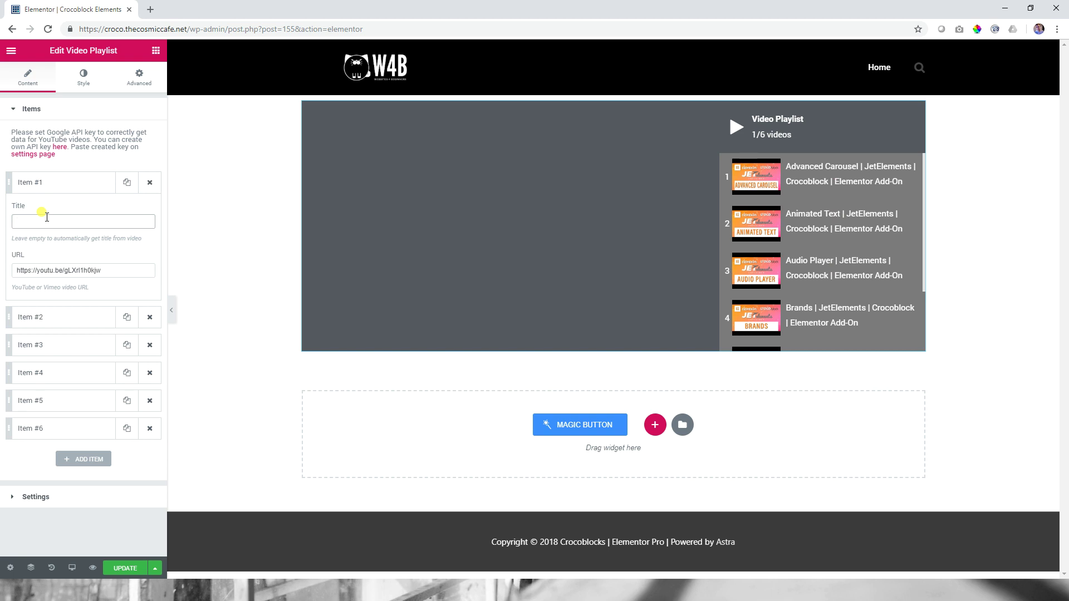
{"action": "type", "text": "Advanced C"}
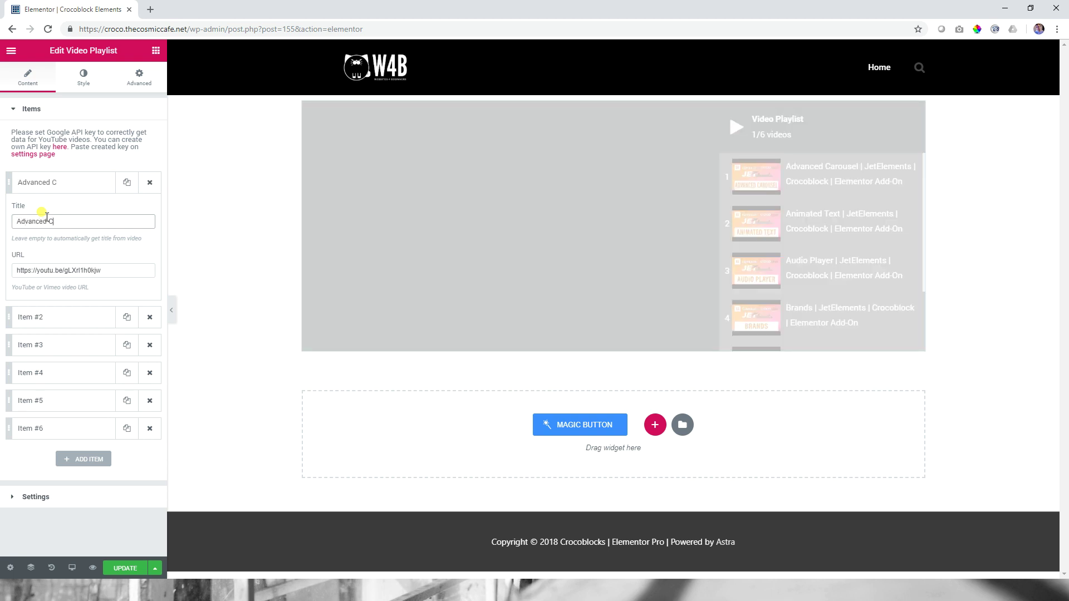
{"action": "type", "text": "arousel"}
{"action": "left_click", "coordinate": [39, 183]}
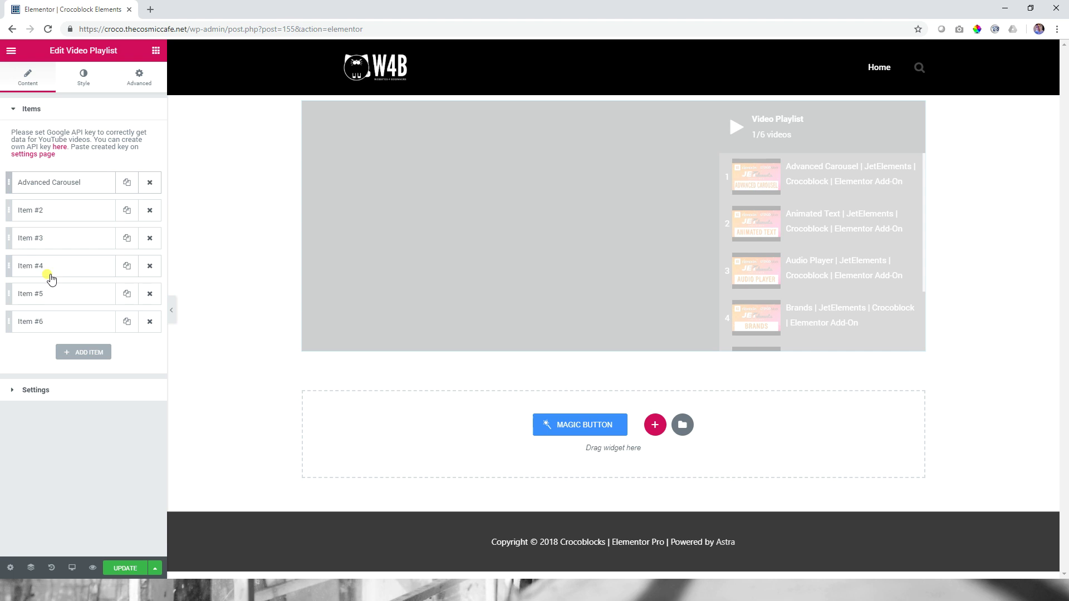
{"action": "left_click", "coordinate": [58, 214]}
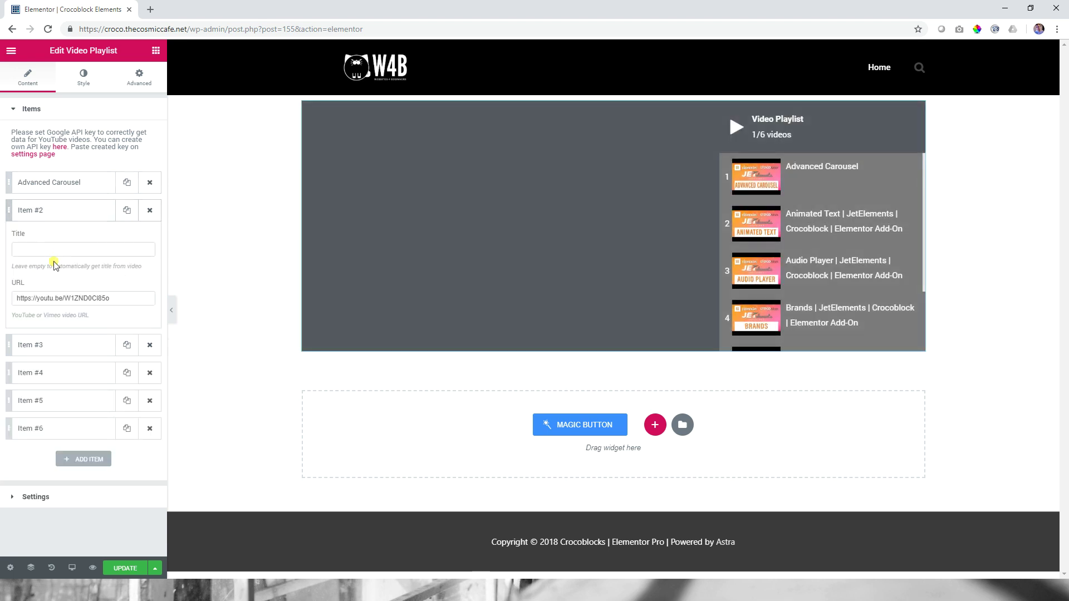
{"action": "left_click", "coordinate": [53, 248]}
{"action": "type", "text": "Anima"}
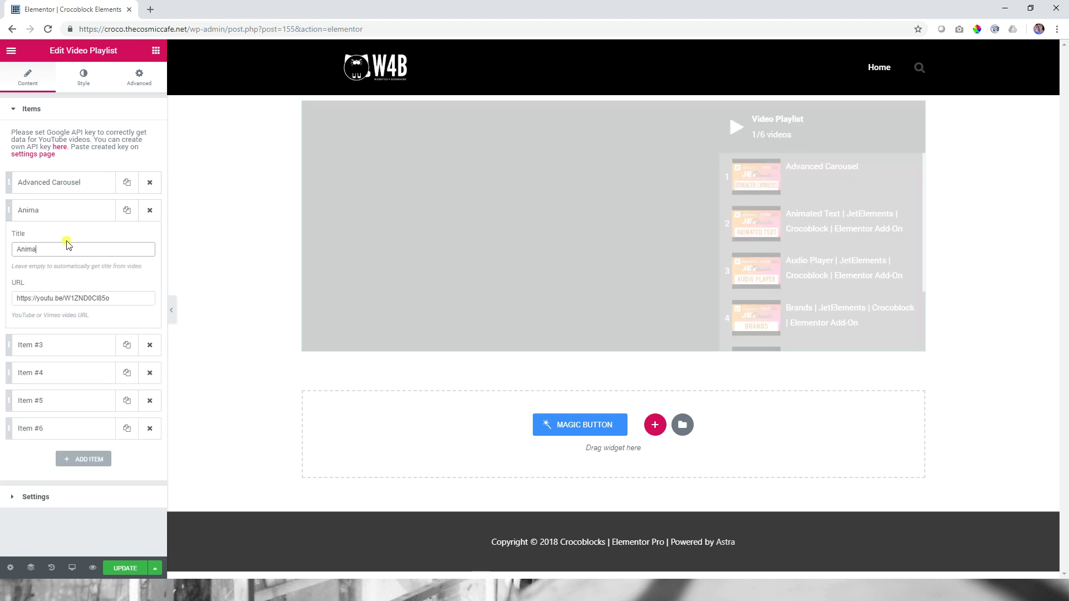
{"action": "type", "text": "ted Text"}
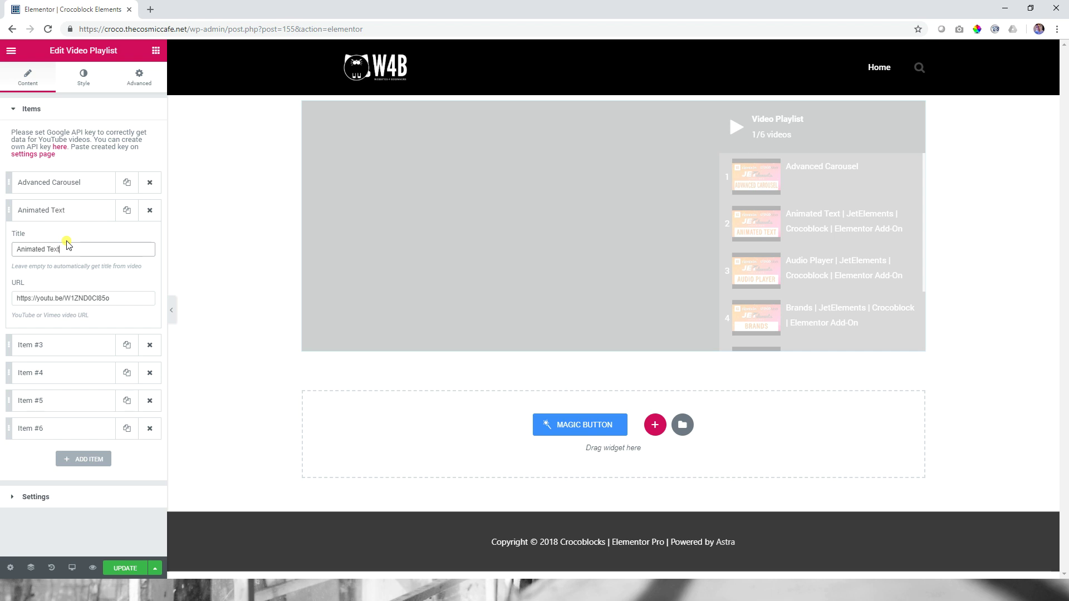
{"action": "left_click", "coordinate": [48, 209]}
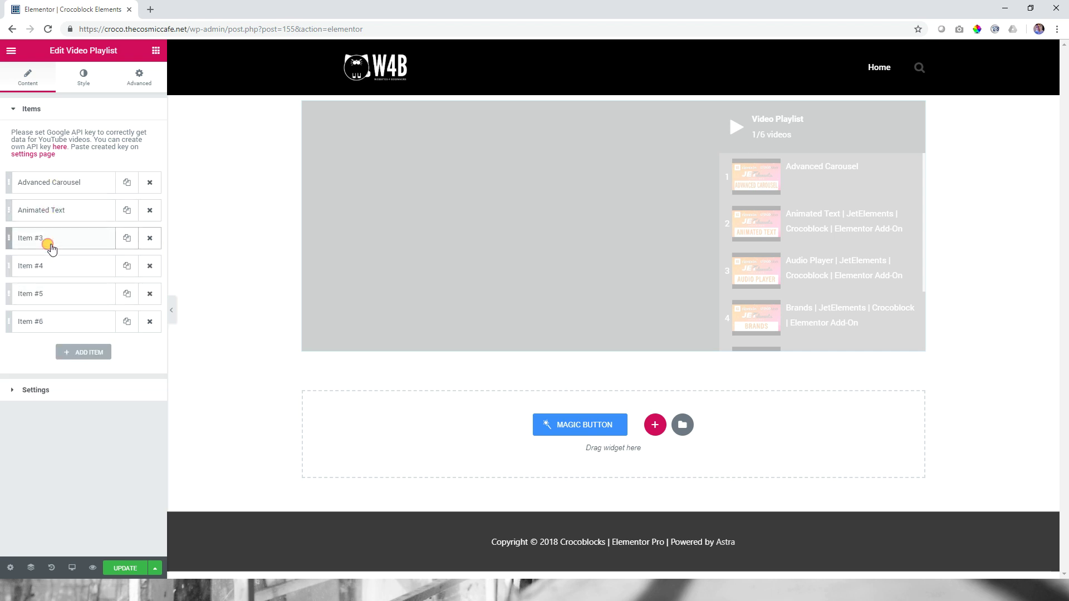
{"action": "left_click", "coordinate": [49, 245]}
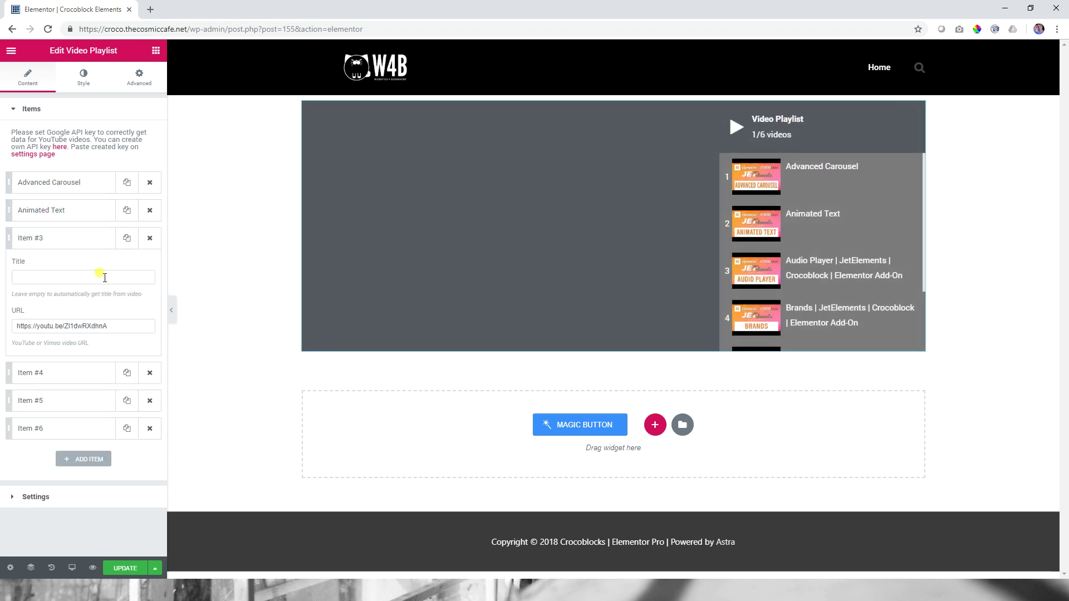
{"action": "left_click", "coordinate": [104, 278]}
{"action": "type", "text": "Adui"}
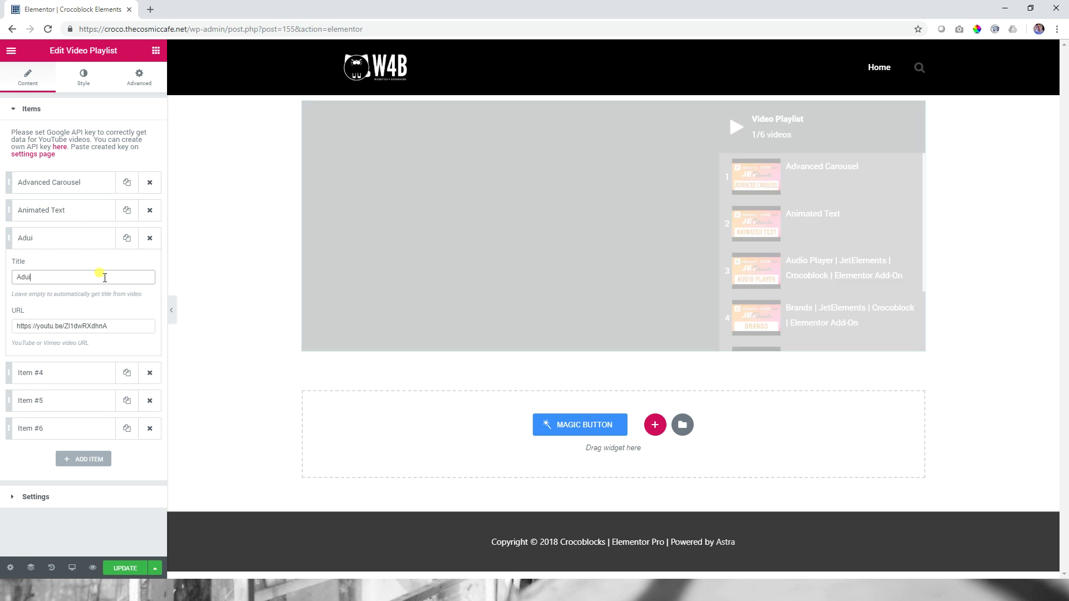
{"action": "key", "text": "BackSpace"}
{"action": "key", "text": "BackSpace"}
{"action": "key", "text": "BackSpace"}
{"action": "type", "text": "udio Player"}
{"action": "left_click", "coordinate": [78, 246]}
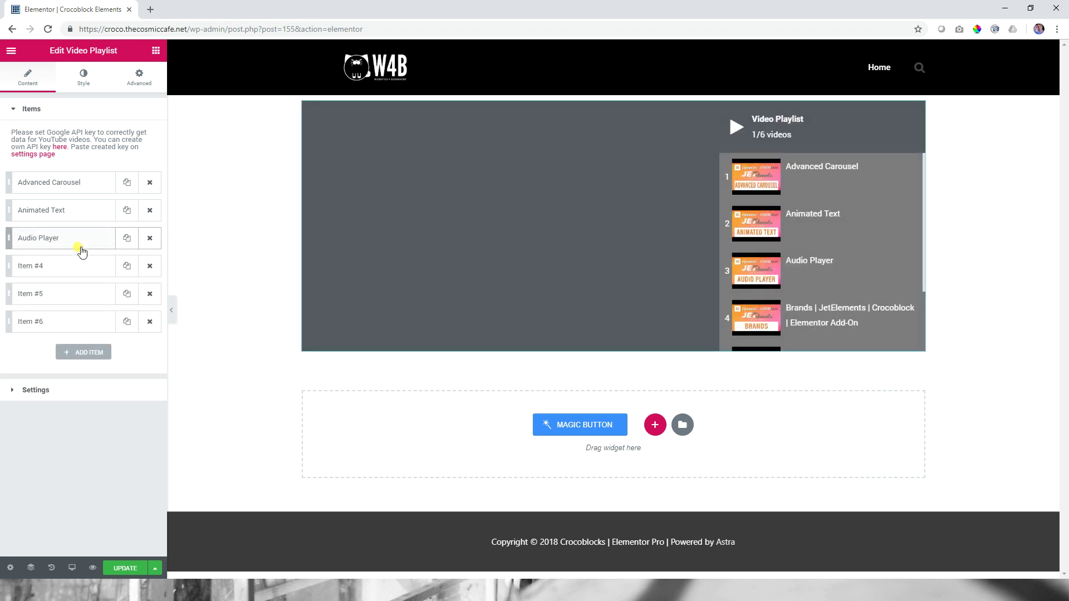
Title the last three items 'Brands', 'Button' and 'Download Button'
{"action": "left_click", "coordinate": [34, 267]}
{"action": "left_click", "coordinate": [47, 308]}
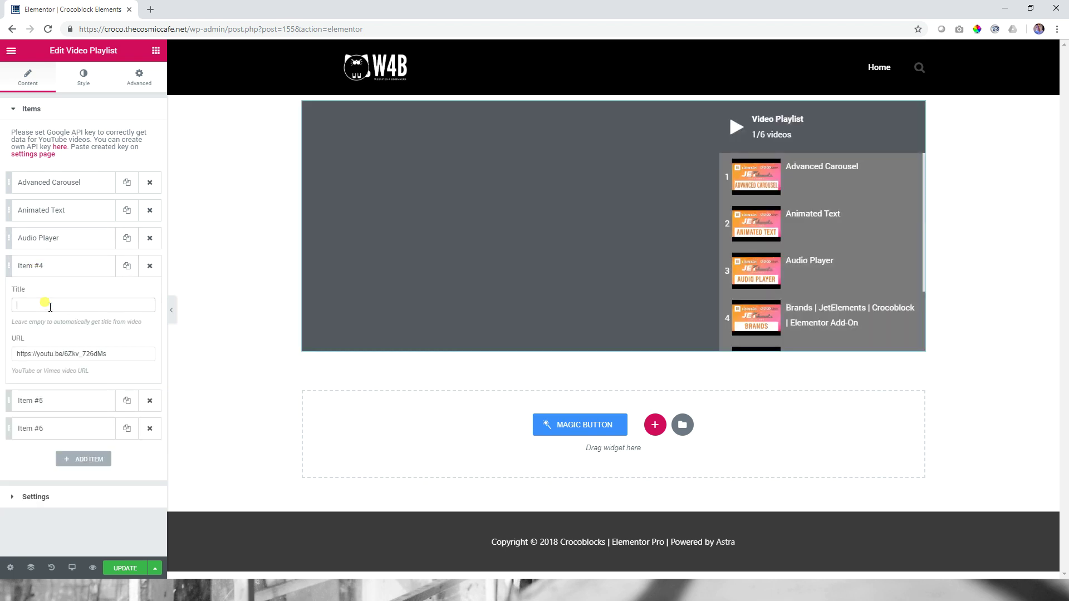
{"action": "type", "text": "Brands"}
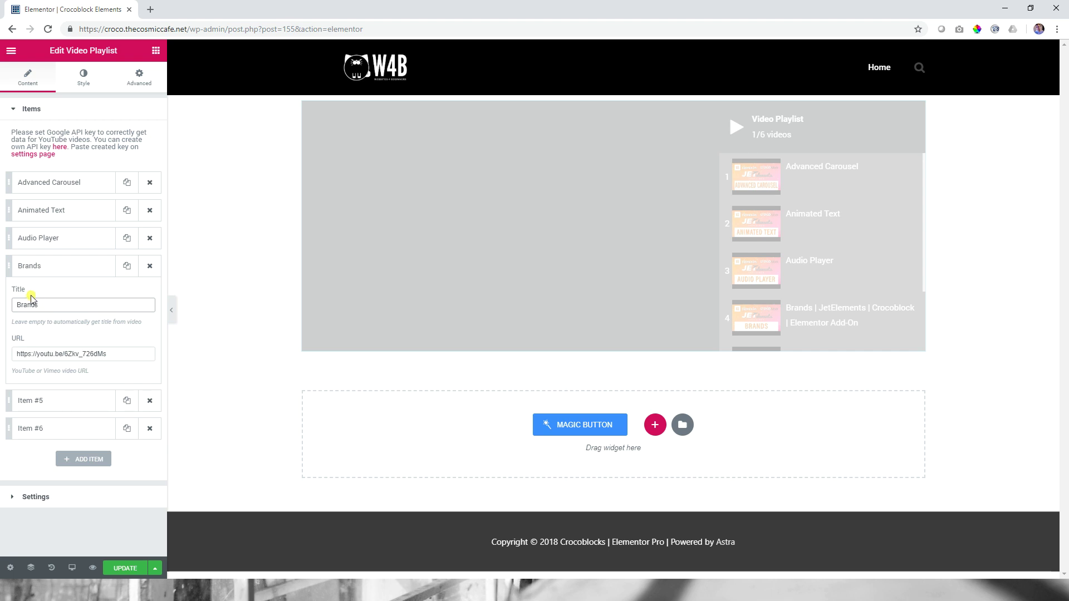
{"action": "left_click", "coordinate": [87, 267]}
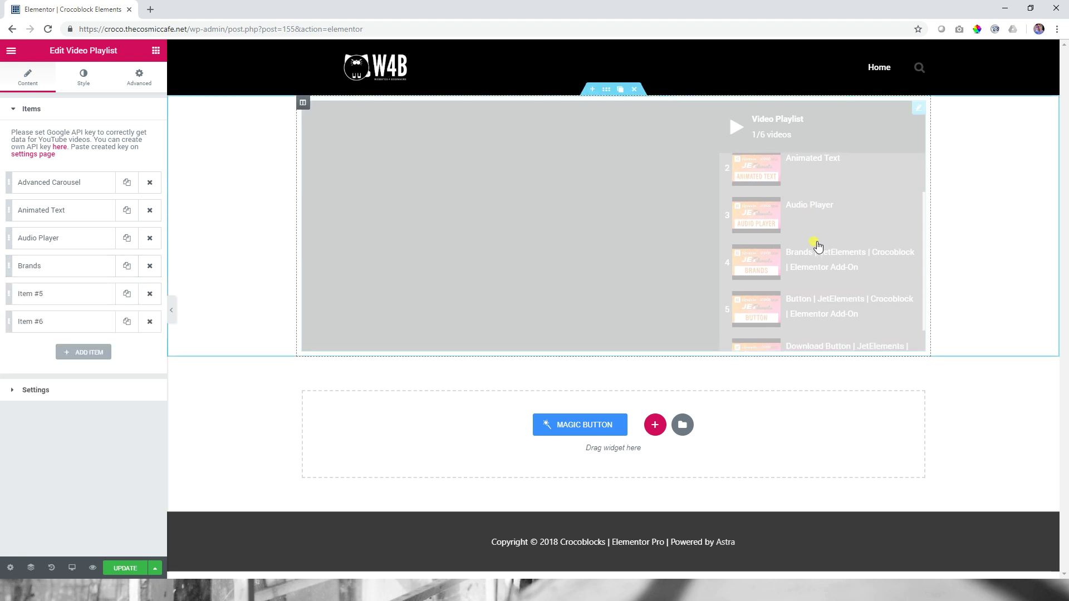
{"action": "scroll", "coordinate": [873, 267], "scroll_direction": "down", "scroll_amount": 3}
{"action": "left_click", "coordinate": [42, 294]}
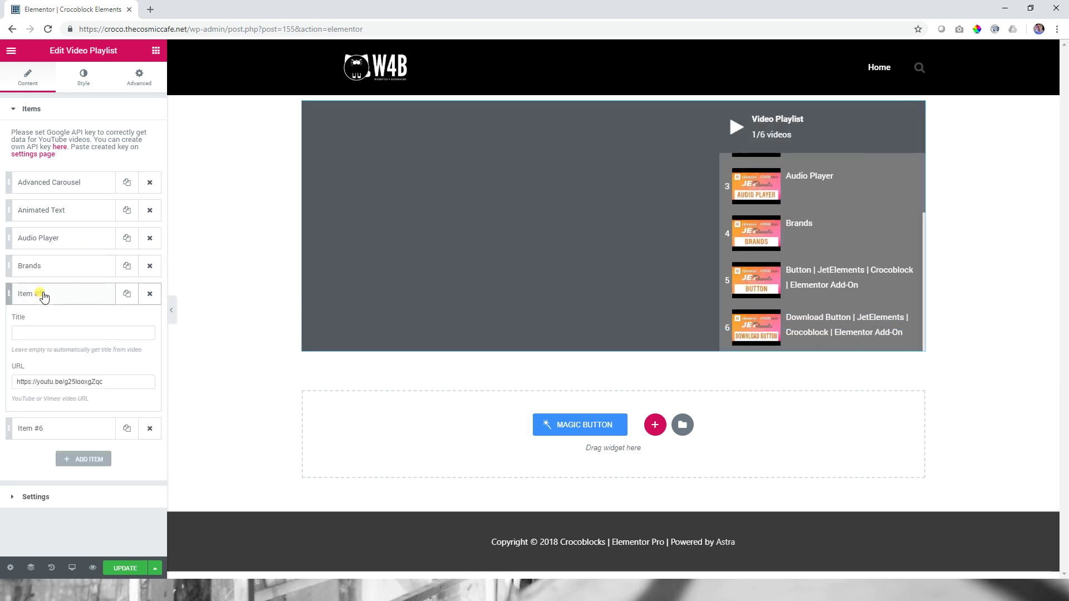
{"action": "left_click", "coordinate": [74, 334]}
{"action": "type", "text": "Button"}
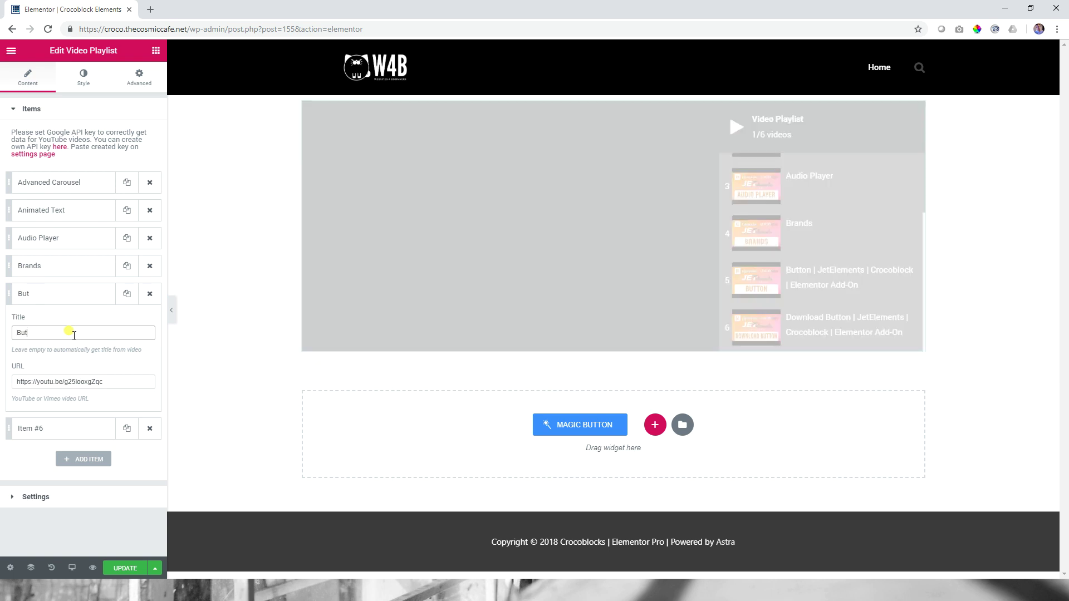
{"action": "left_click", "coordinate": [77, 295]}
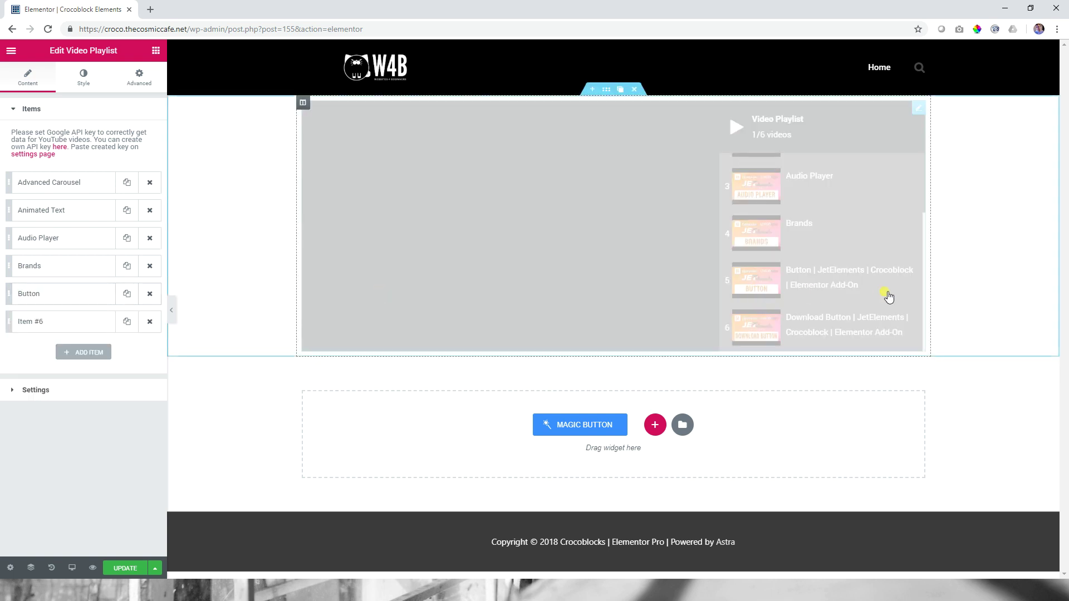
{"action": "left_click", "coordinate": [55, 328]}
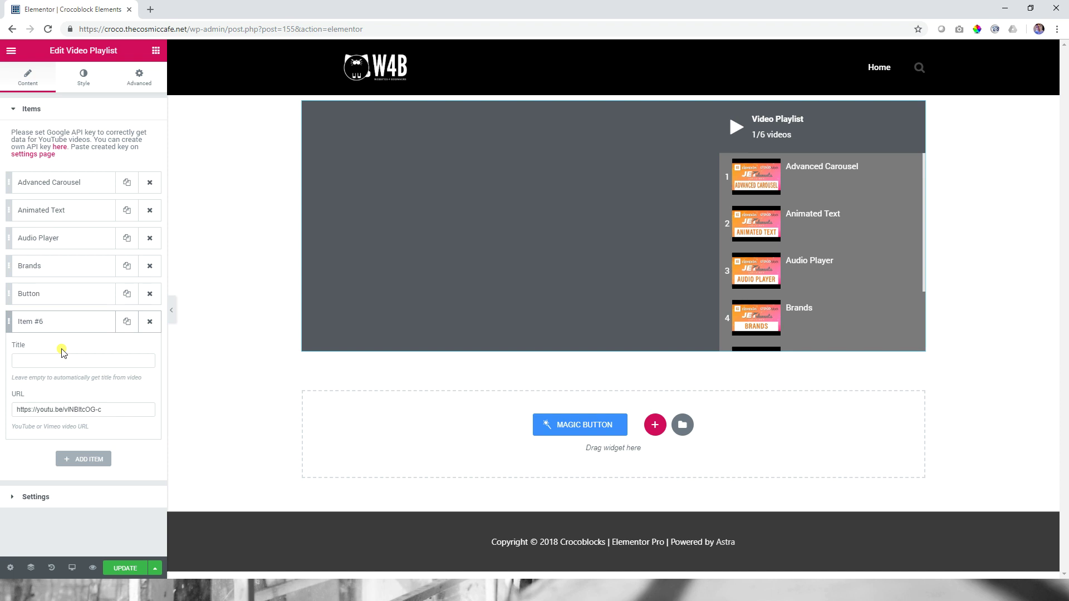
{"action": "left_click", "coordinate": [63, 359]}
{"action": "type", "text": "Dow"}
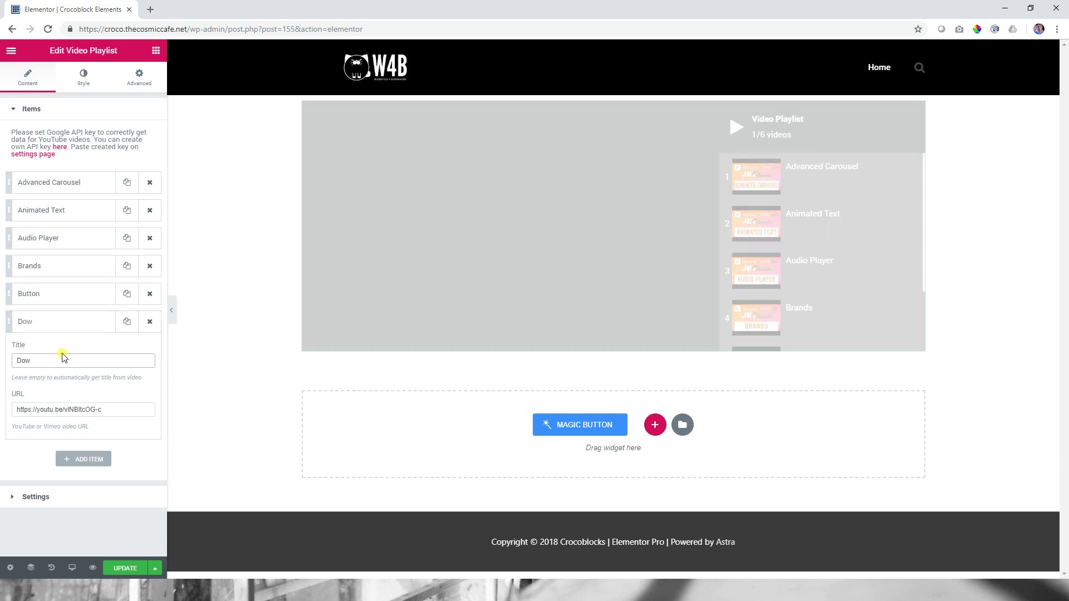
{"action": "type", "text": "nload Button"}
{"action": "left_click", "coordinate": [71, 331]}
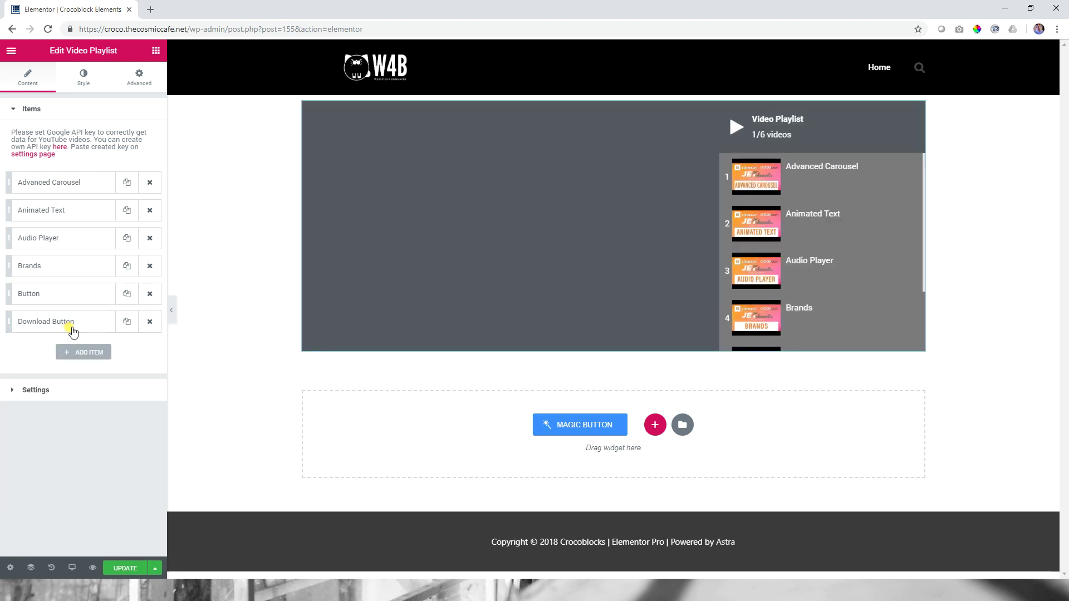
Try a playlist height of 600 in Settings, then set it back to 450
{"action": "left_click", "coordinate": [24, 394]}
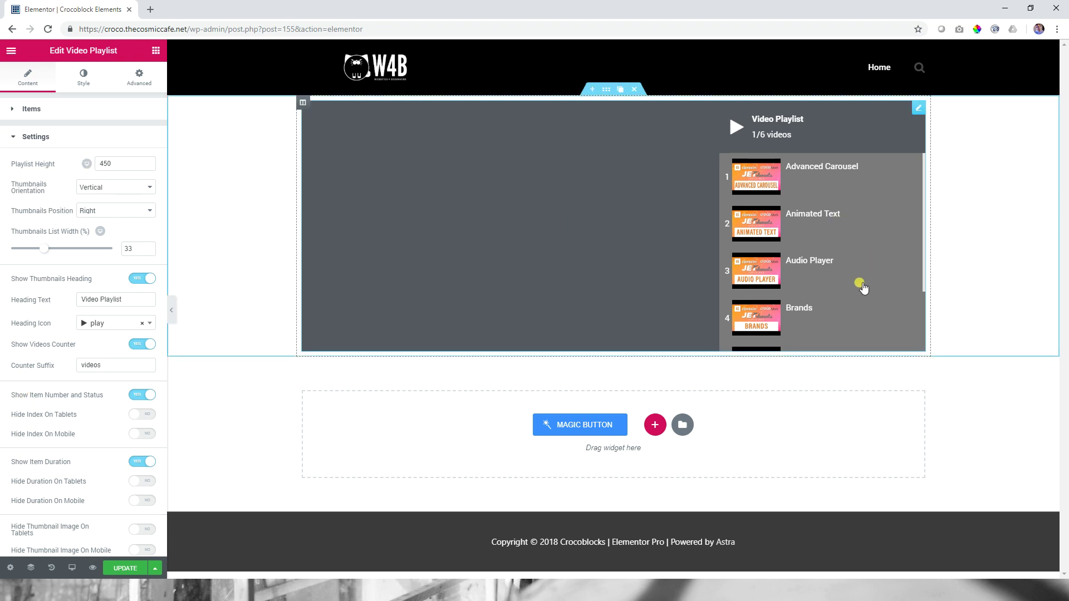
{"action": "left_click_drag", "start_coordinate": [131, 164], "coordinate": [73, 162]}
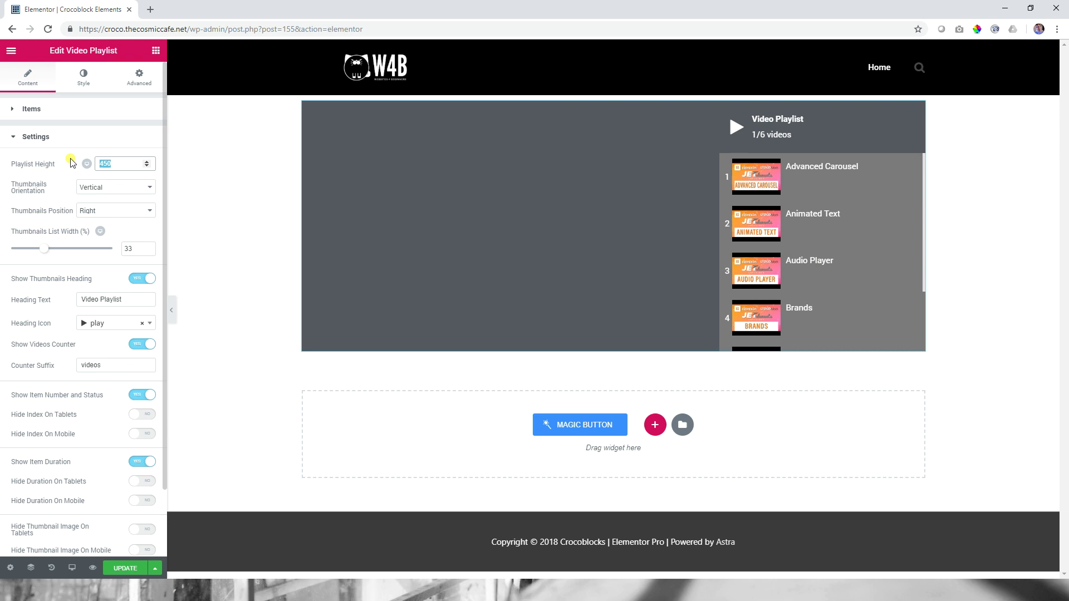
{"action": "type", "text": "600"}
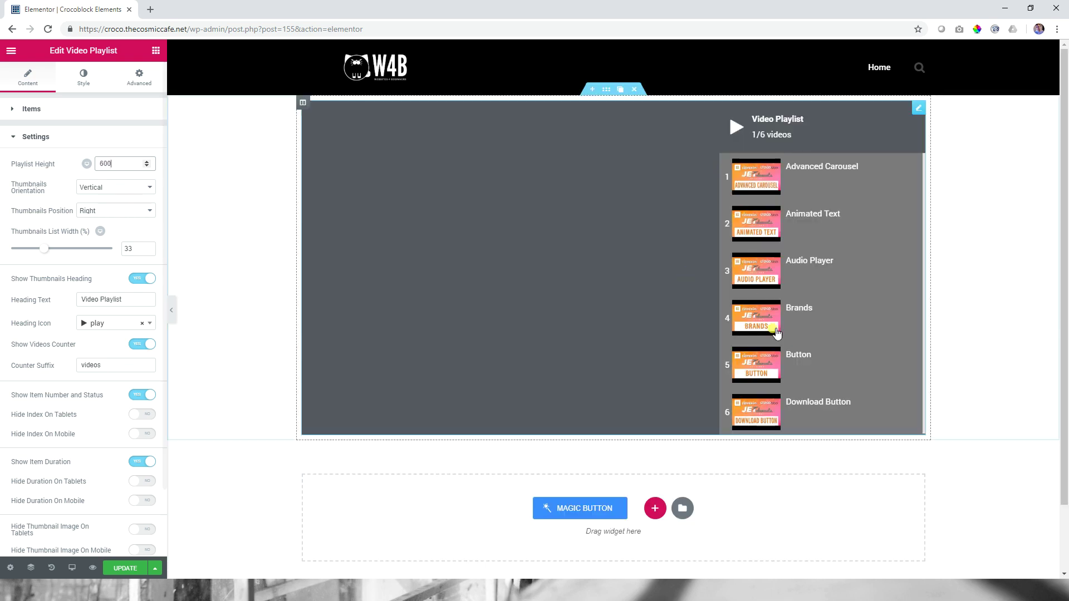
{"action": "left_click_drag", "start_coordinate": [118, 165], "coordinate": [81, 167]}
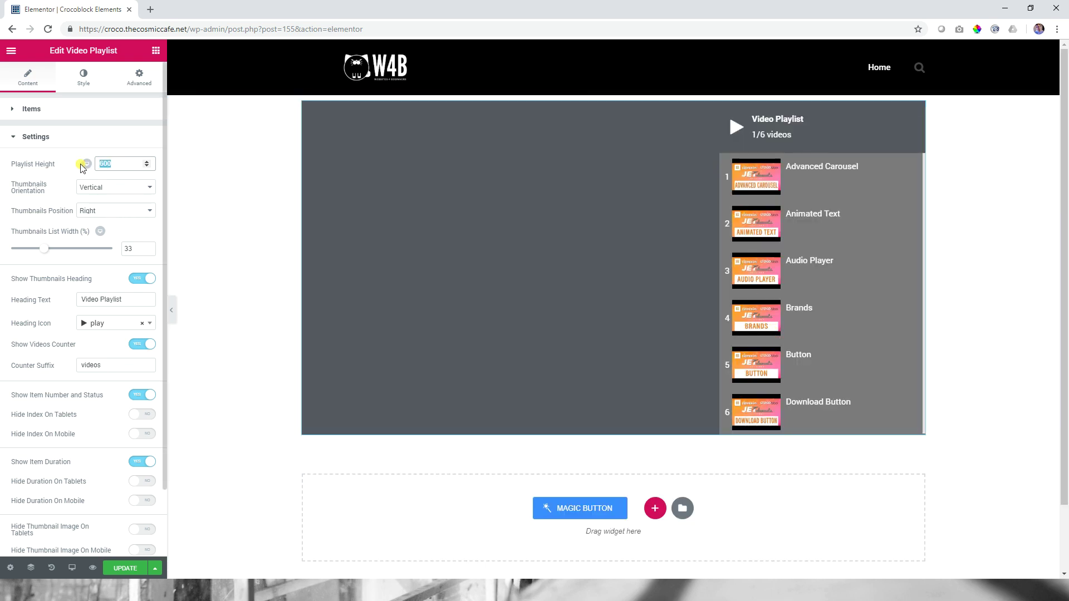
{"action": "type", "text": "450"}
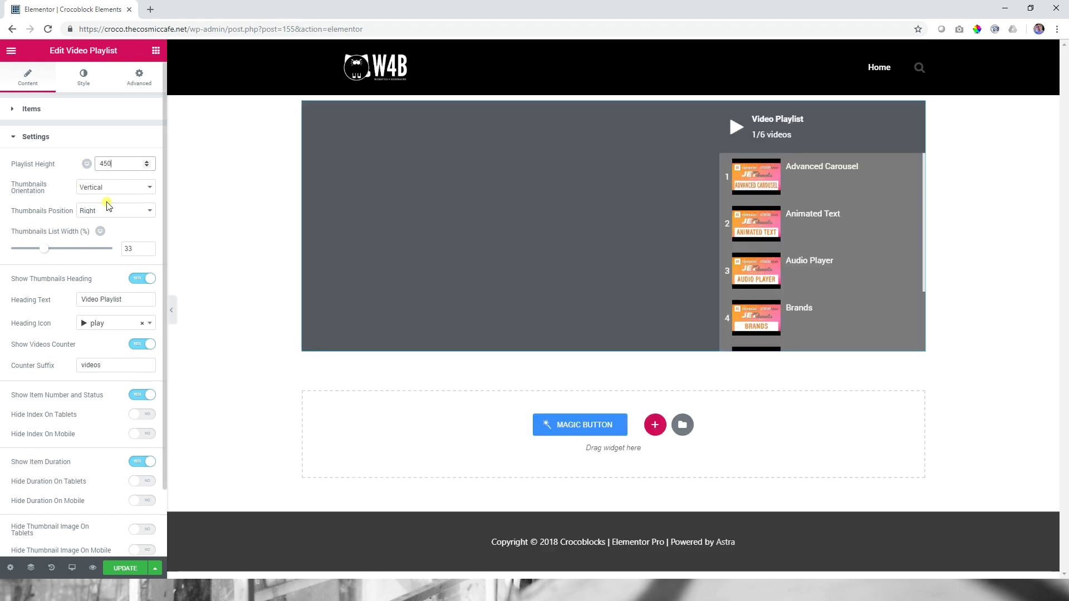
After testing alternatives, keep thumbnails vertical on the right and narrow the list to 24.3%
{"action": "left_click", "coordinate": [107, 188]}
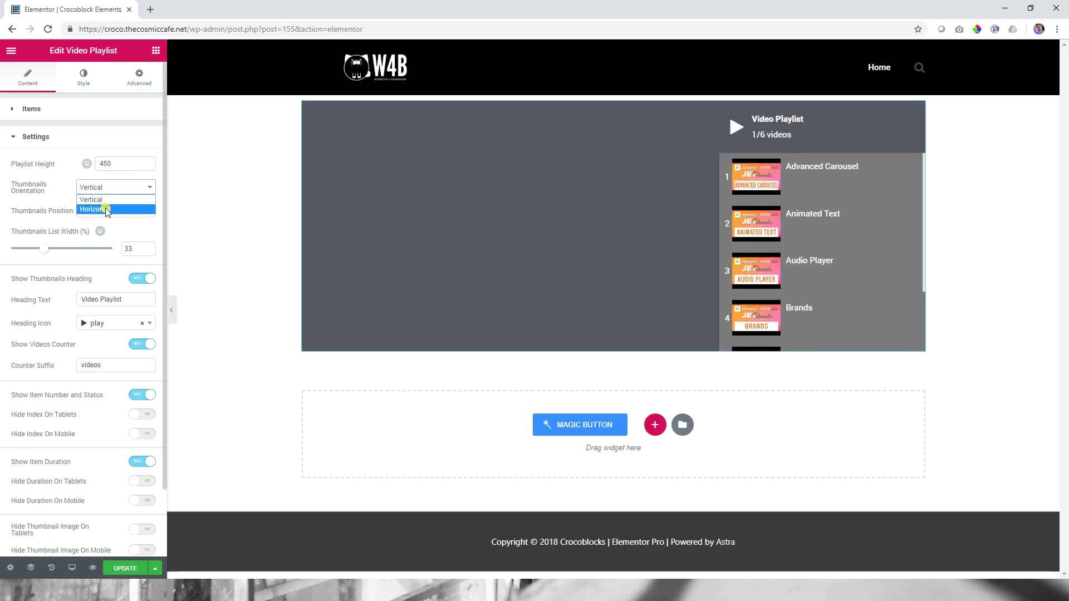
{"action": "left_click", "coordinate": [106, 208]}
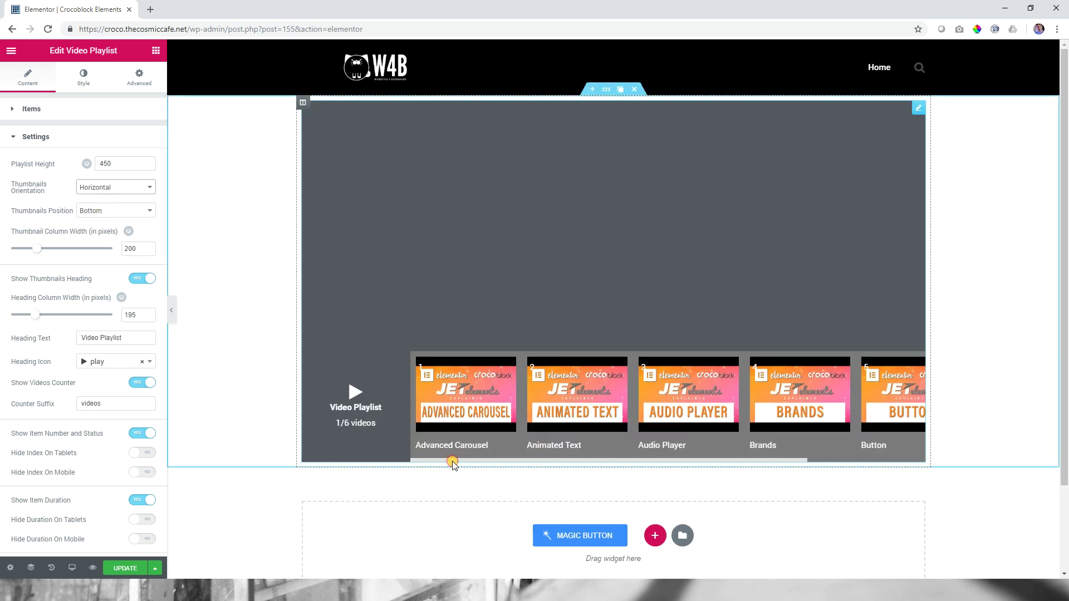
{"action": "left_click_drag", "start_coordinate": [452, 461], "coordinate": [379, 463]}
{"action": "left_click", "coordinate": [119, 187]}
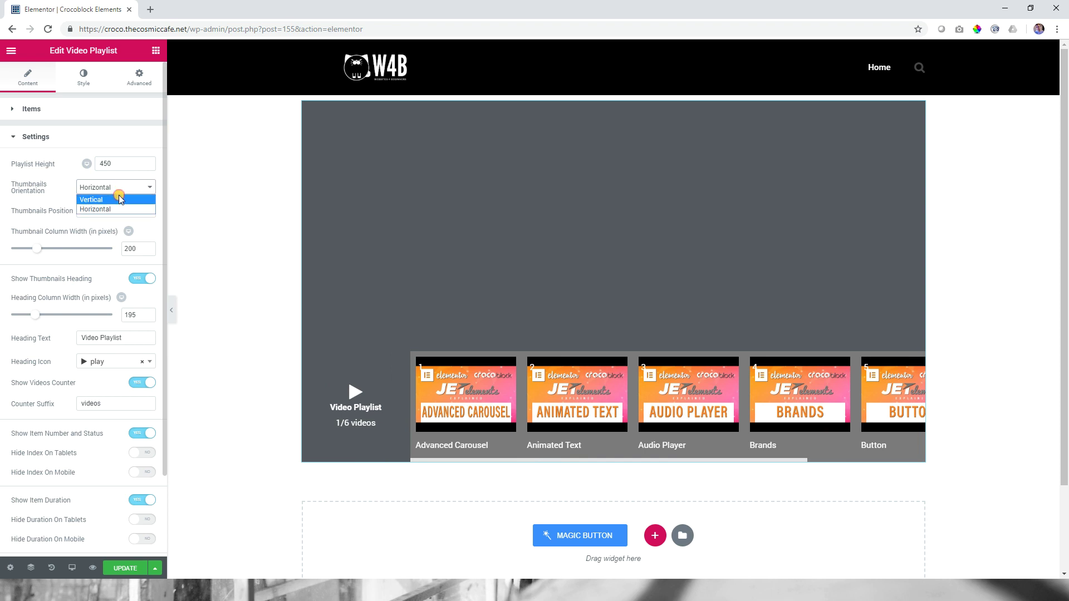
{"action": "left_click", "coordinate": [120, 200]}
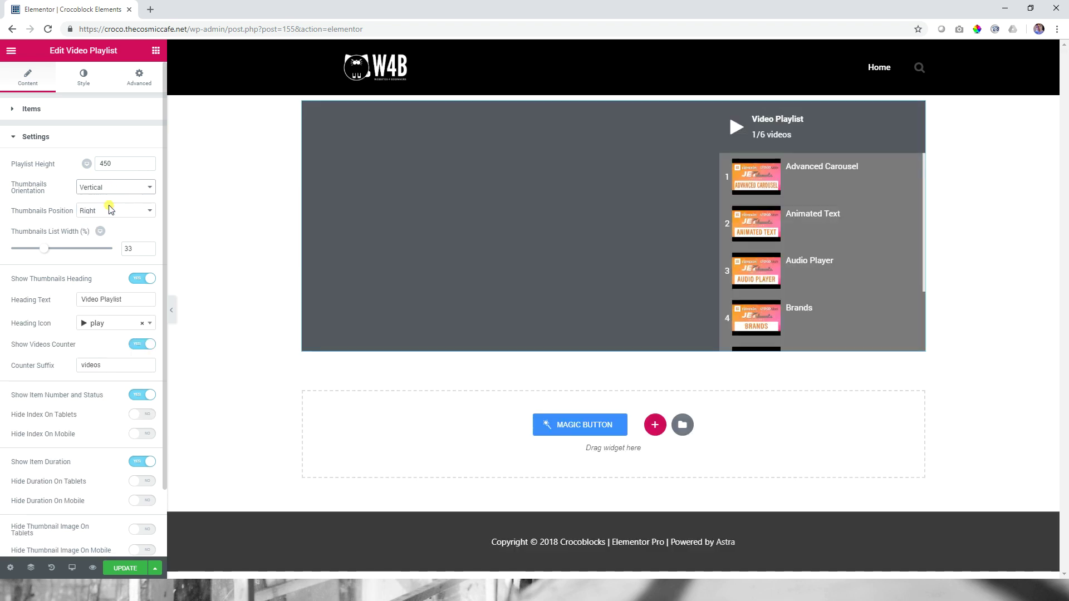
{"action": "left_click", "coordinate": [108, 210]}
{"action": "left_click", "coordinate": [89, 223]}
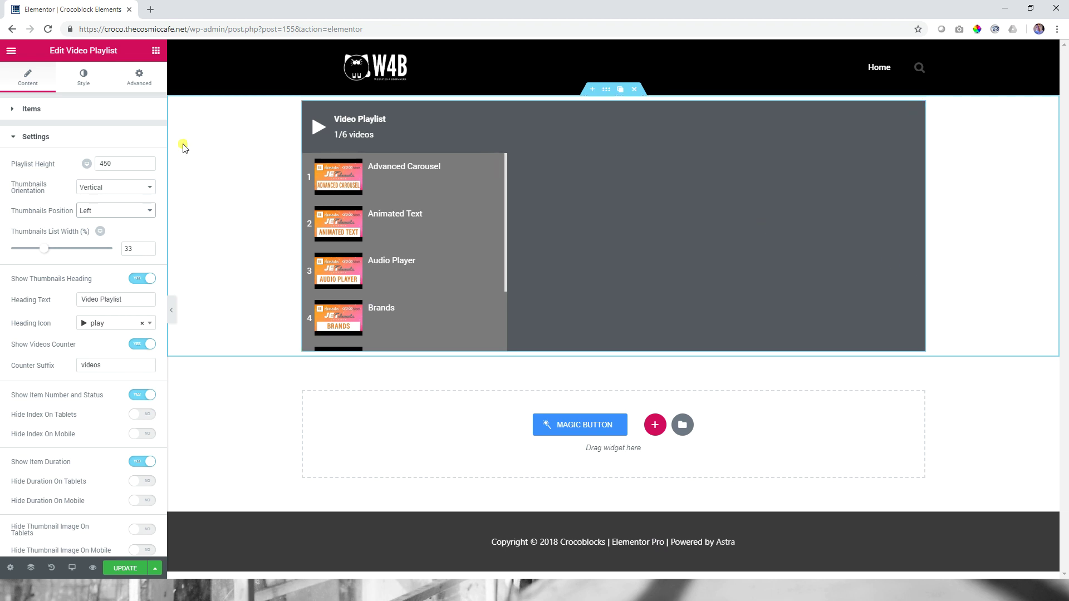
{"action": "left_click", "coordinate": [103, 212]}
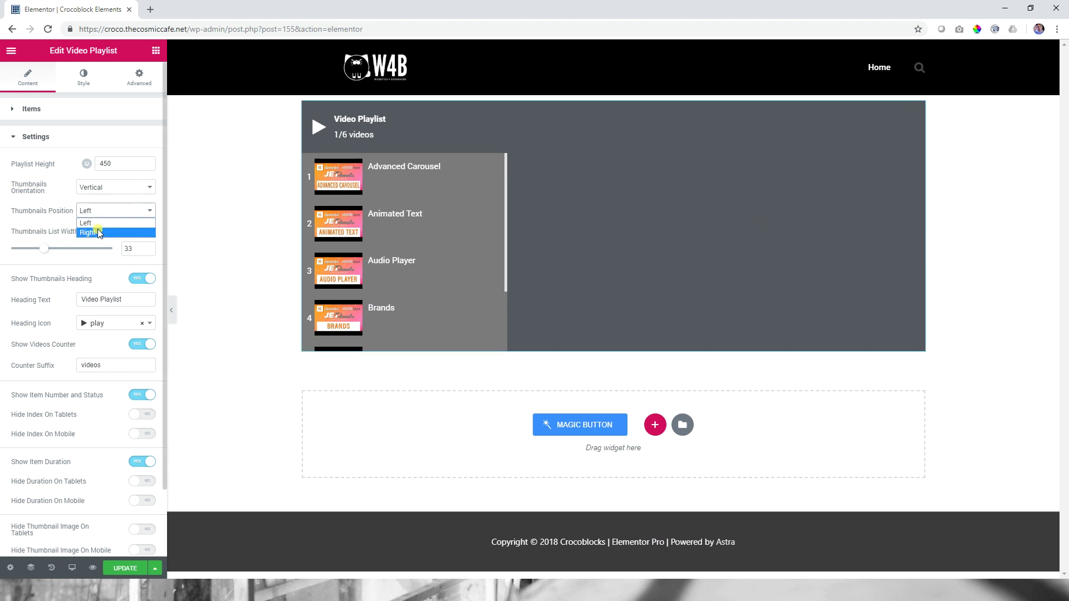
{"action": "left_click", "coordinate": [89, 232]}
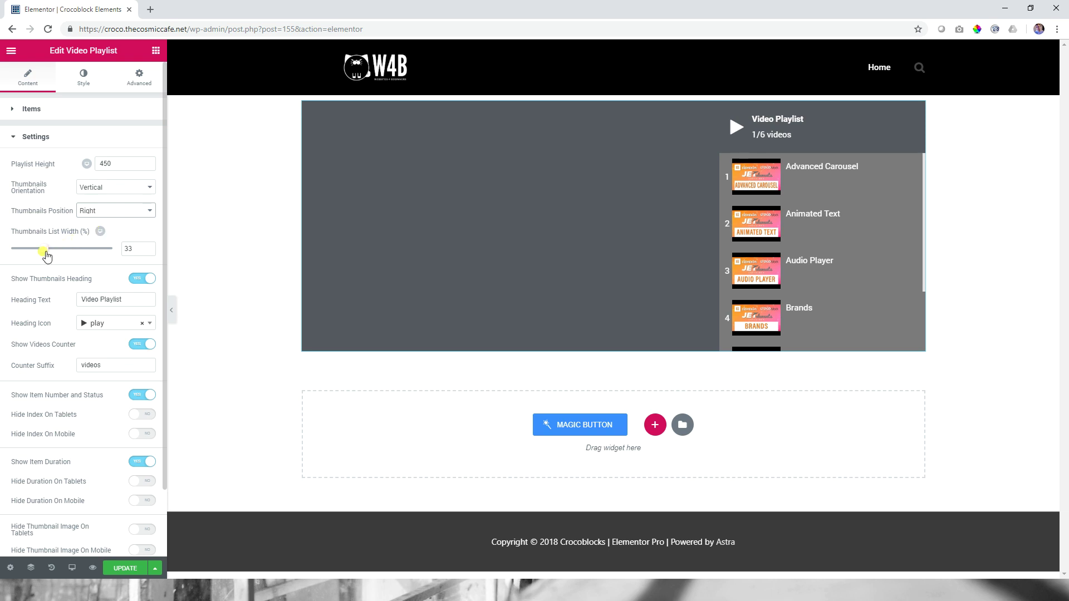
{"action": "mouse_move", "coordinate": [43, 253]}
{"action": "left_mouse_down"}
{"action": "mouse_move", "coordinate": [53, 255]}
{"action": "mouse_move", "coordinate": [37, 255]}
{"action": "left_mouse_up"}
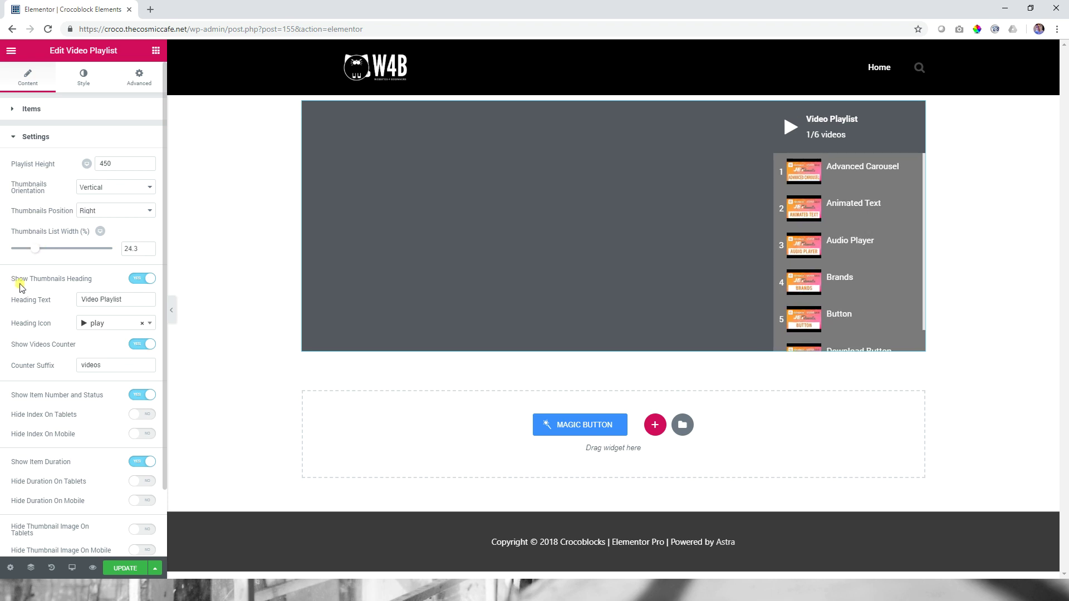
Show the thumbnails heading, retitle it 'JetElements Tutorials', and load the Advanced Carousel video
{"action": "left_click", "coordinate": [139, 280]}
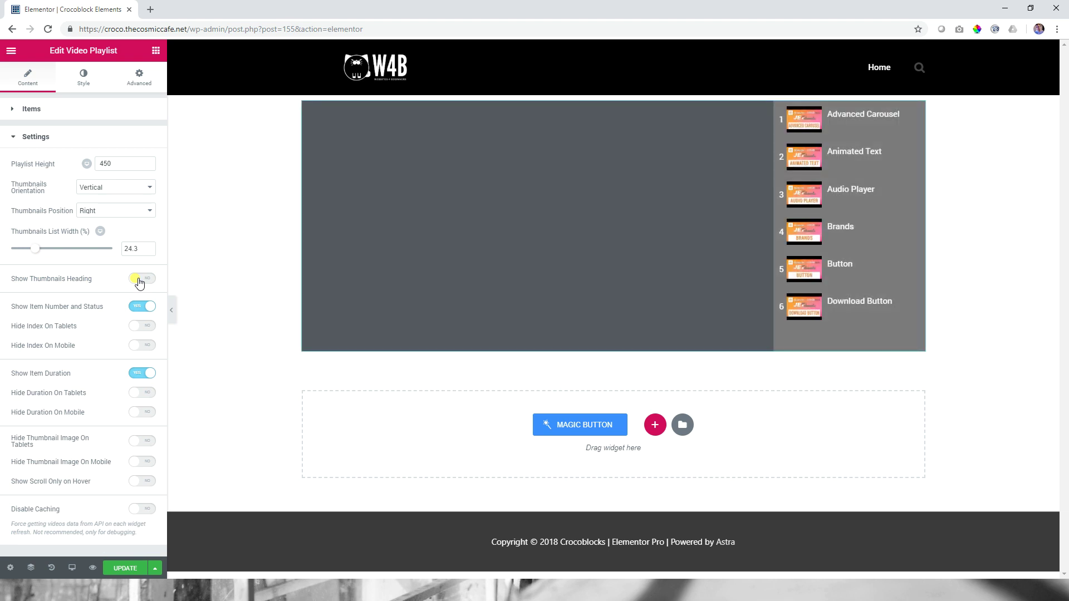
{"action": "left_click", "coordinate": [139, 279]}
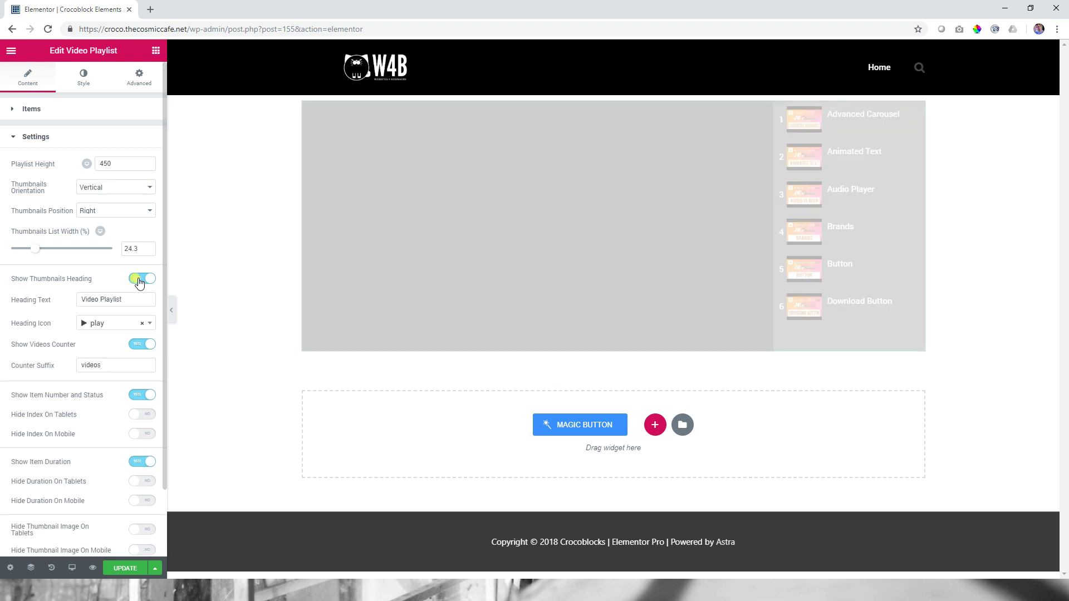
{"action": "left_click_drag", "start_coordinate": [129, 295], "coordinate": [19, 302]}
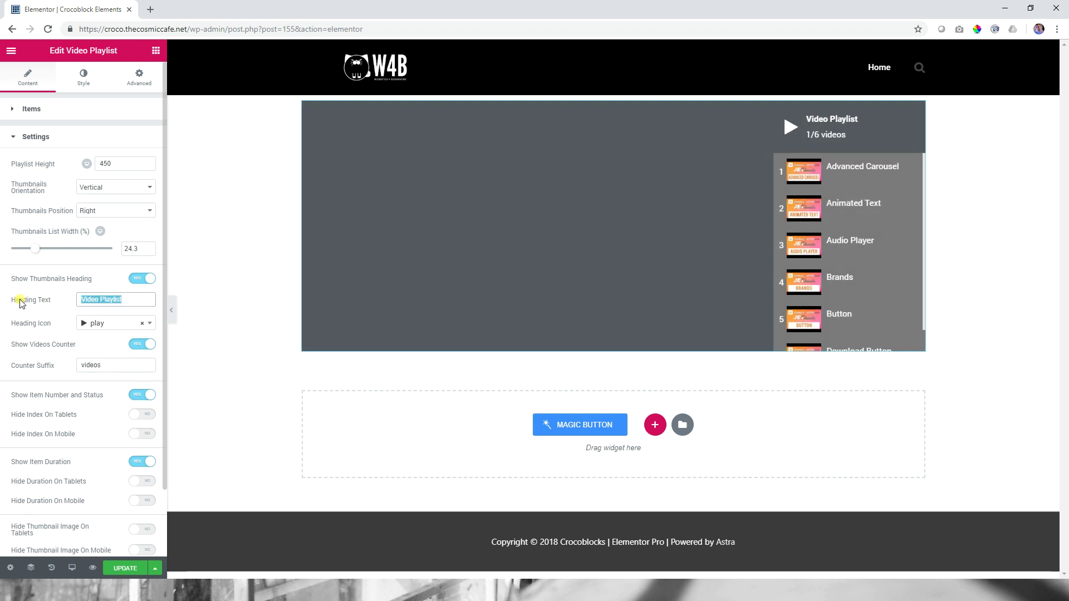
{"action": "type", "text": "Jet"}
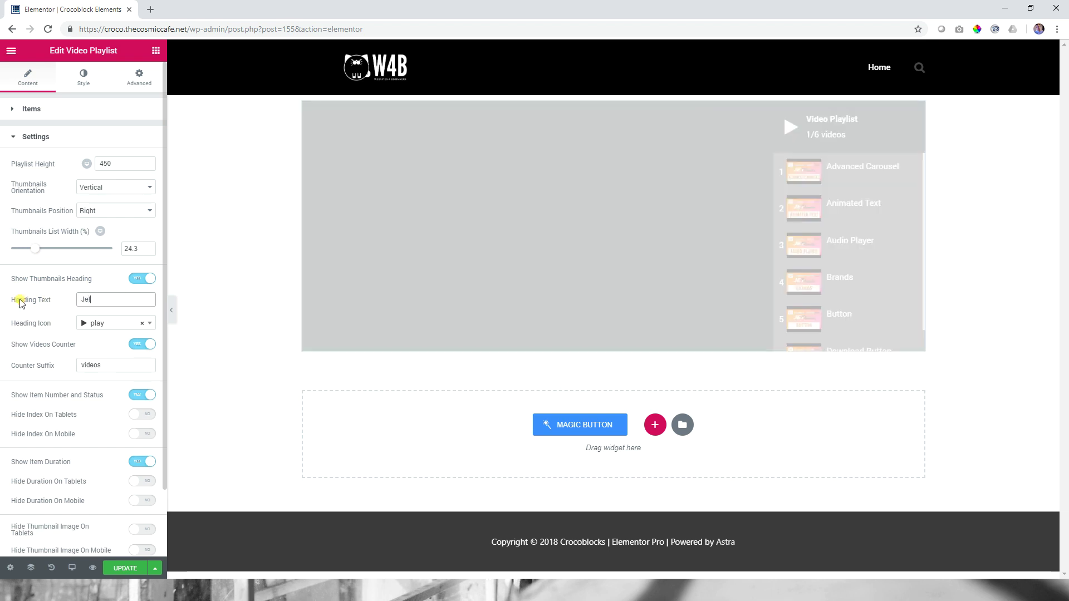
{"action": "type", "text": "Elements Tutorials"}
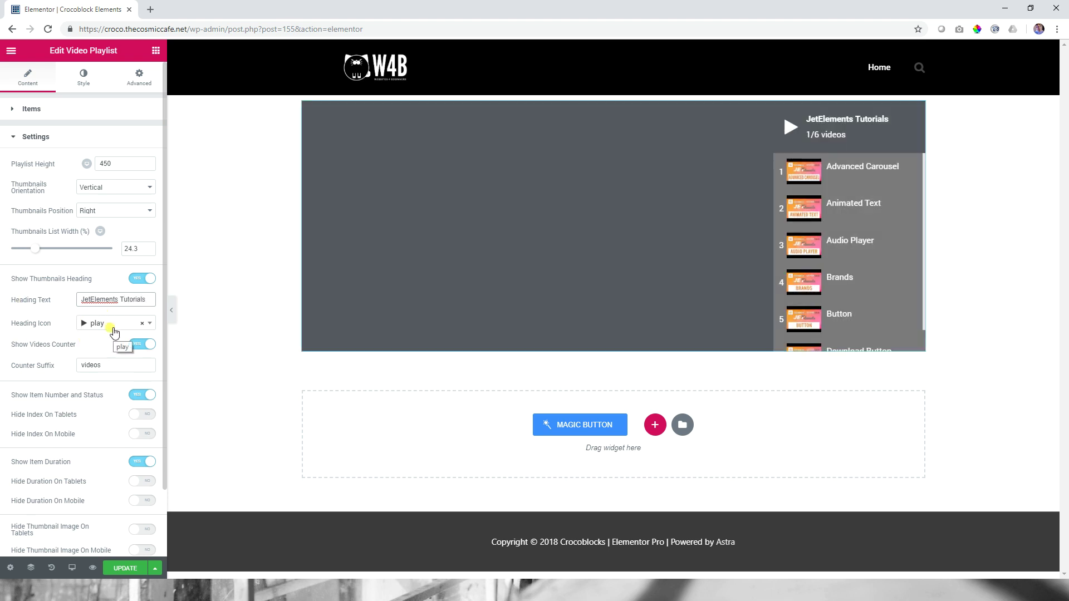
{"action": "scroll", "coordinate": [83, 284], "scroll_direction": "down", "scroll_amount": 1}
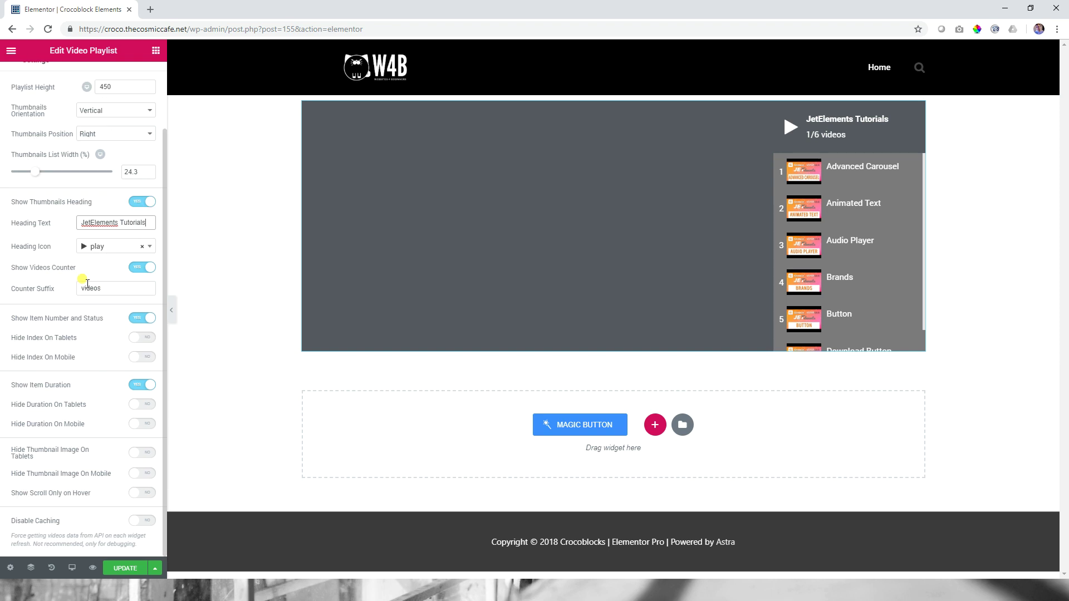
{"action": "scroll", "coordinate": [86, 287], "scroll_direction": "up", "scroll_amount": 1}
{"action": "left_click", "coordinate": [854, 174]}
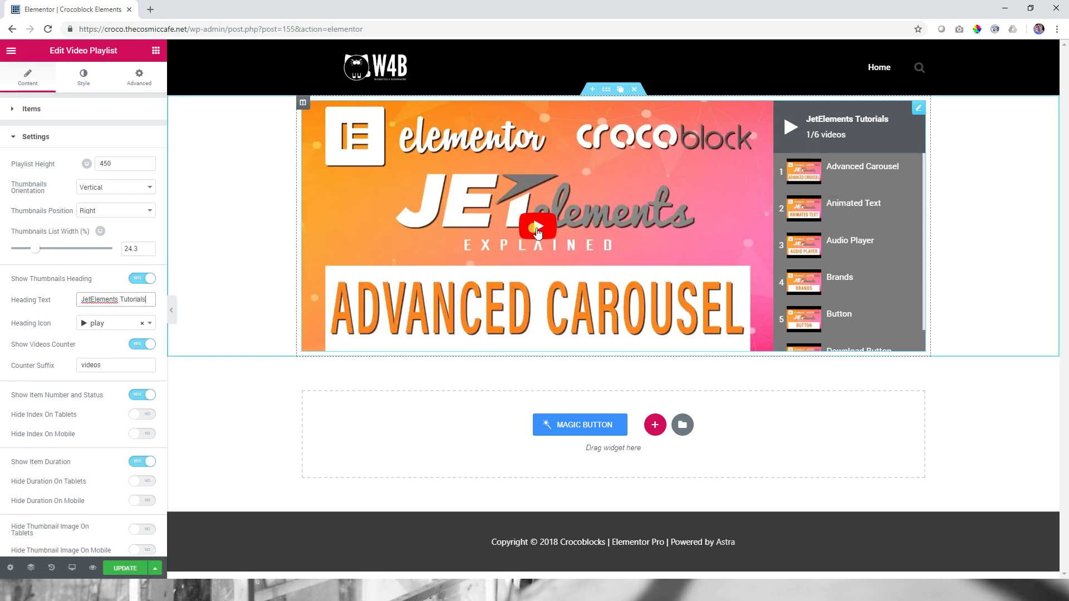
Play the Advanced Carousel tutorial briefly and pause it at 0:02
{"action": "left_click", "coordinate": [536, 230]}
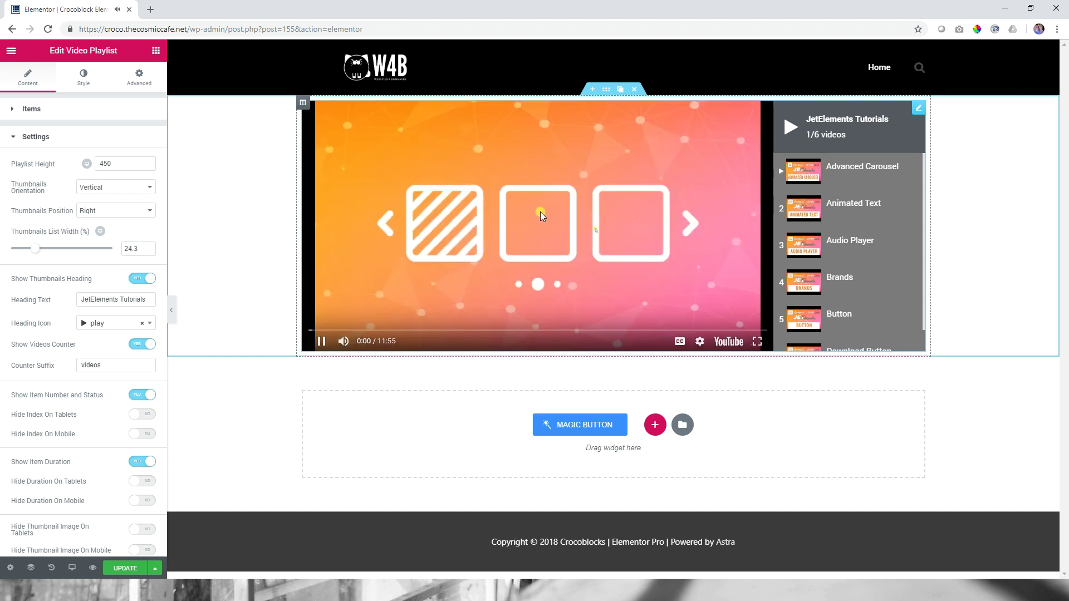
{"action": "left_click", "coordinate": [319, 343]}
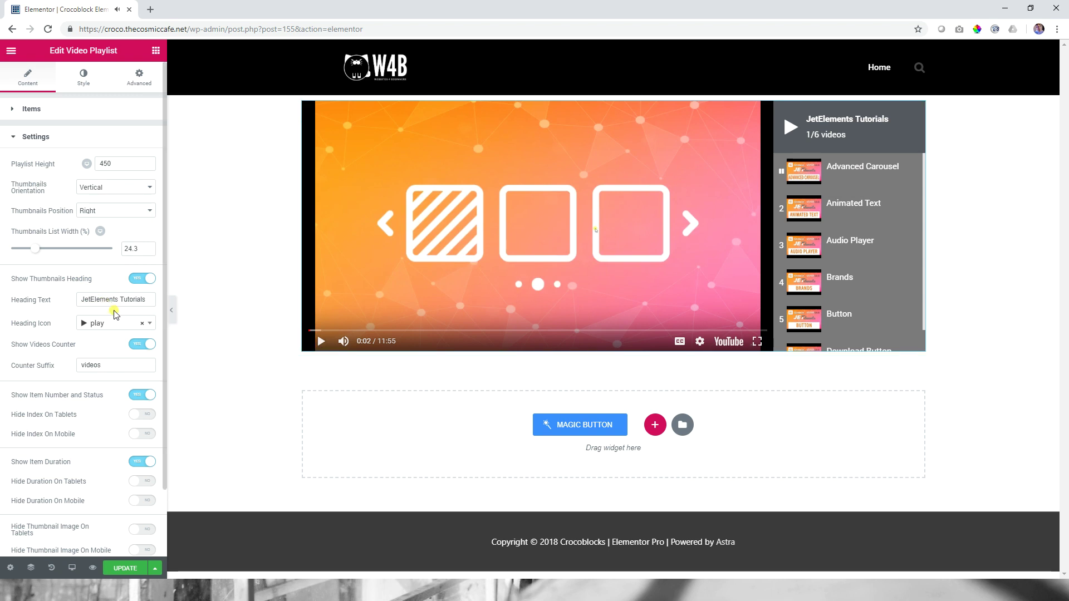
{"action": "scroll", "coordinate": [114, 315], "scroll_direction": "down", "scroll_amount": 1}
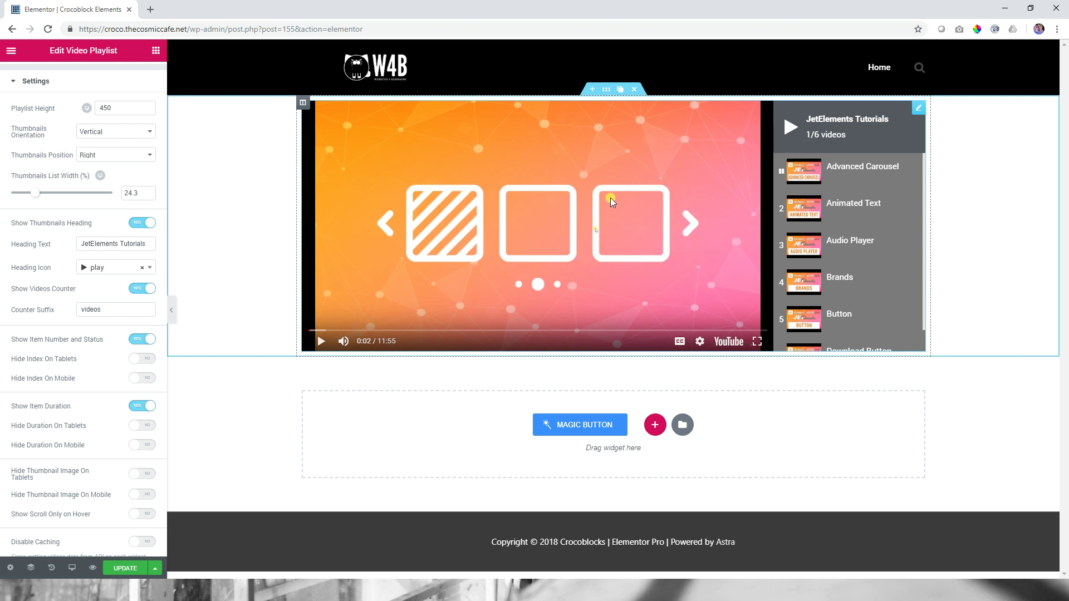
Make the playlist canvas background black in the widget's style options
{"action": "left_click", "coordinate": [43, 83]}
{"action": "left_click", "coordinate": [83, 78]}
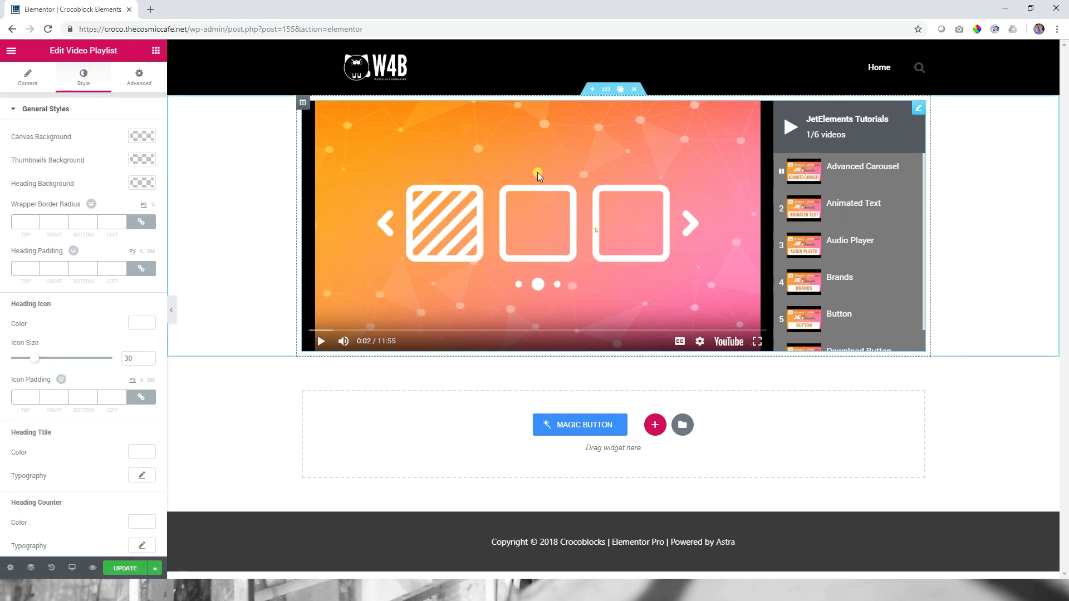
{"action": "left_click", "coordinate": [150, 139]}
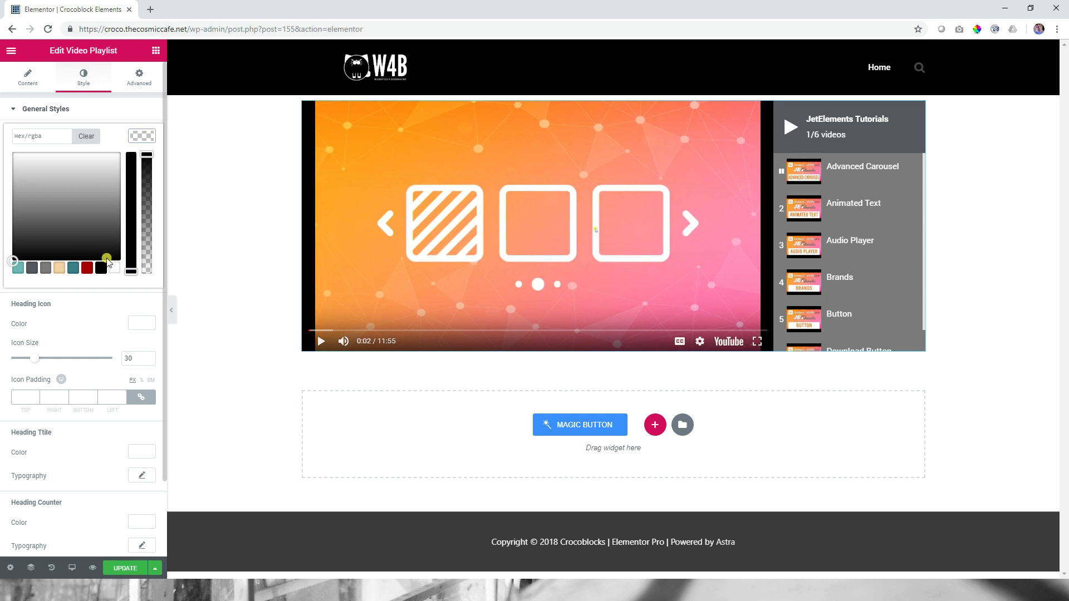
{"action": "left_click", "coordinate": [100, 268]}
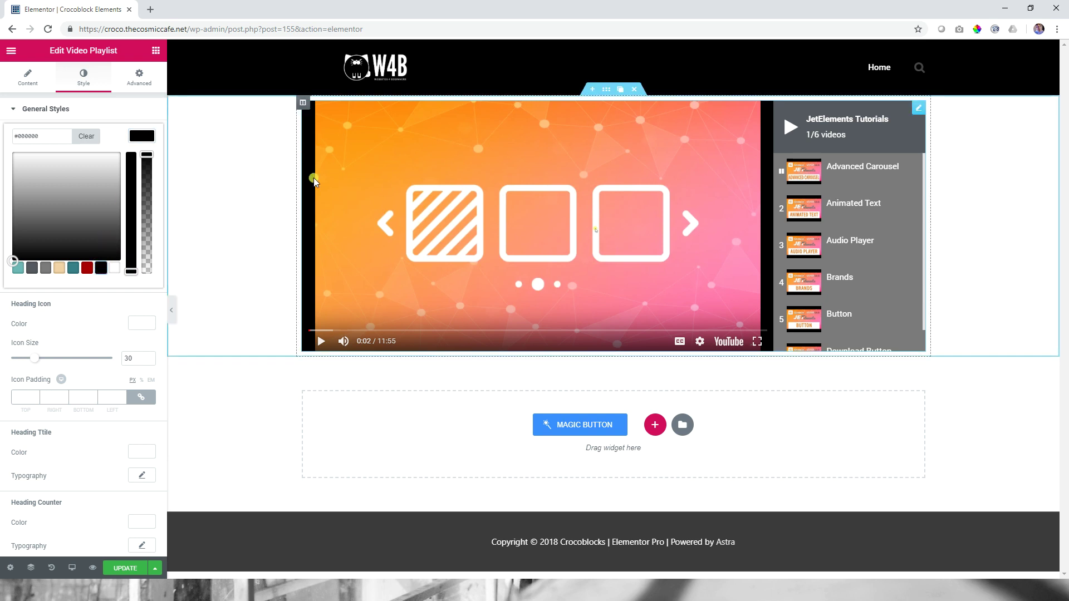
{"action": "left_click", "coordinate": [146, 136]}
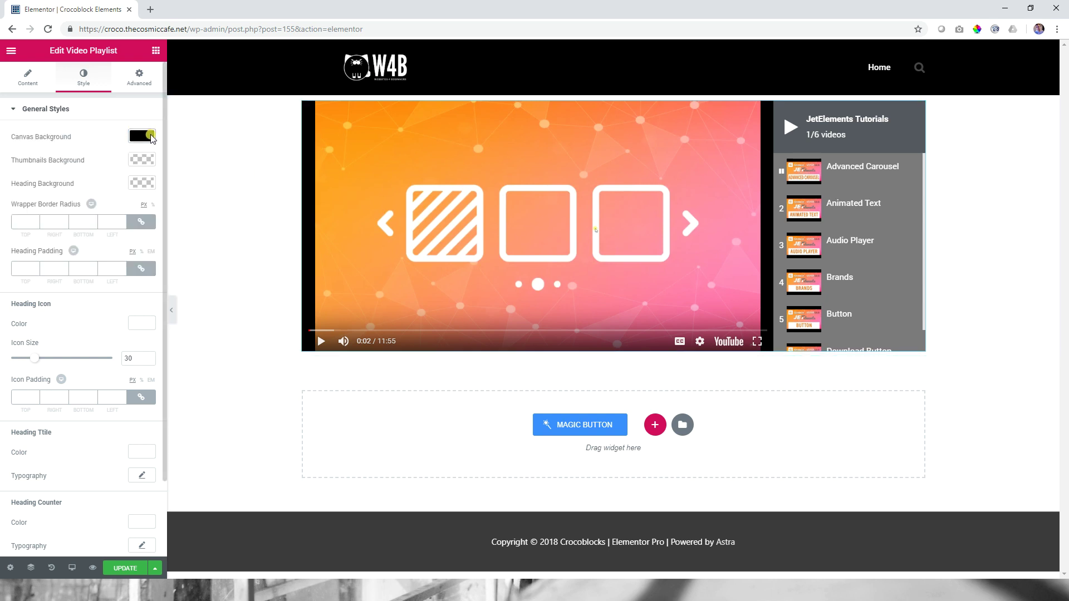
Set the thumbnails background to black at 0.77 alpha and the heading background to #000000
{"action": "left_click", "coordinate": [142, 159]}
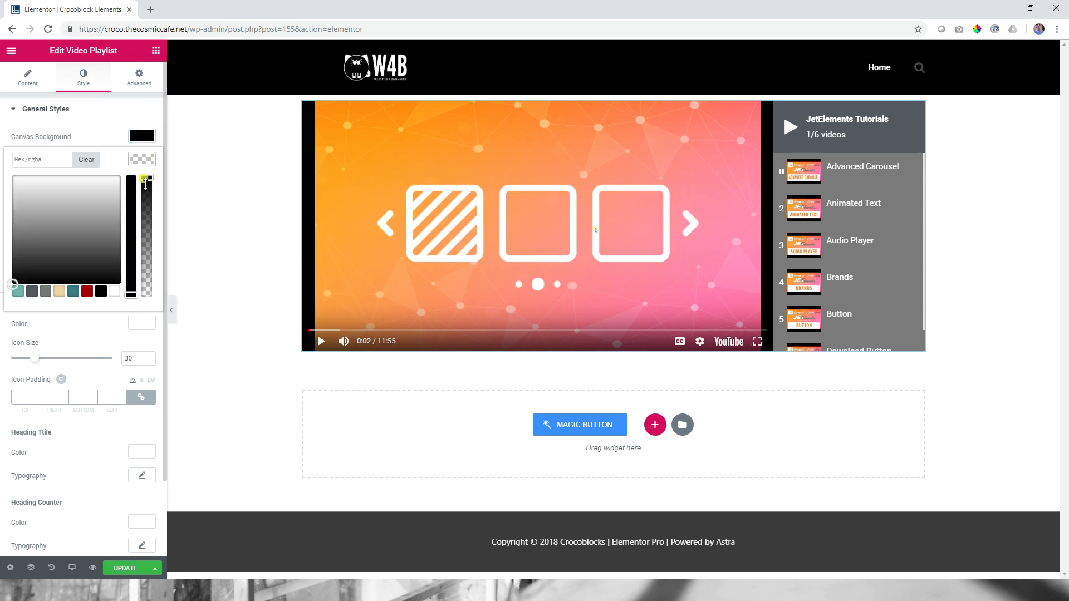
{"action": "left_click", "coordinate": [101, 293]}
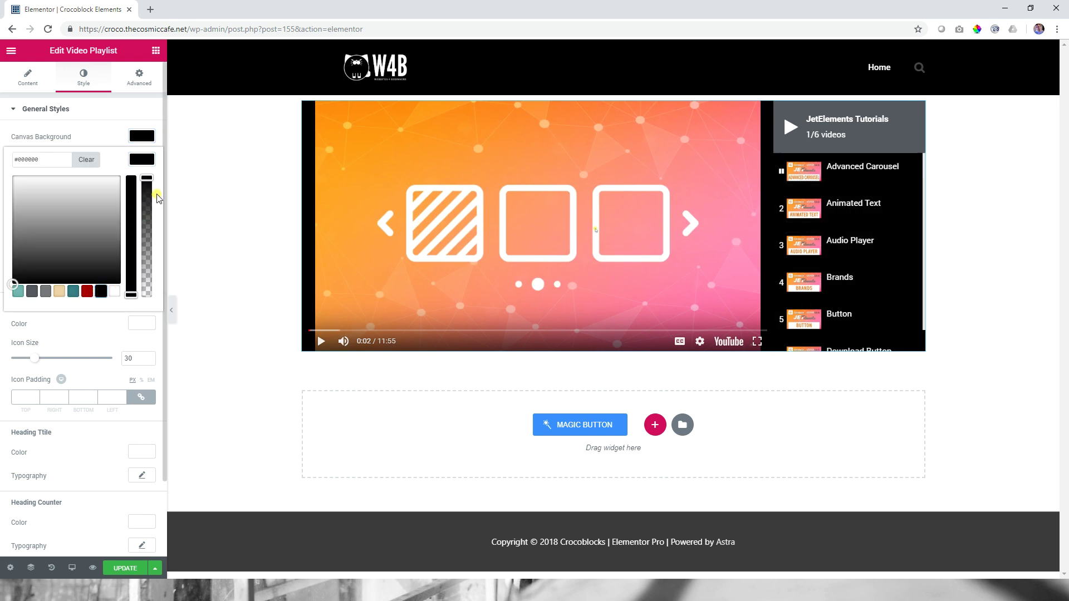
{"action": "left_click_drag", "start_coordinate": [151, 187], "coordinate": [147, 205]}
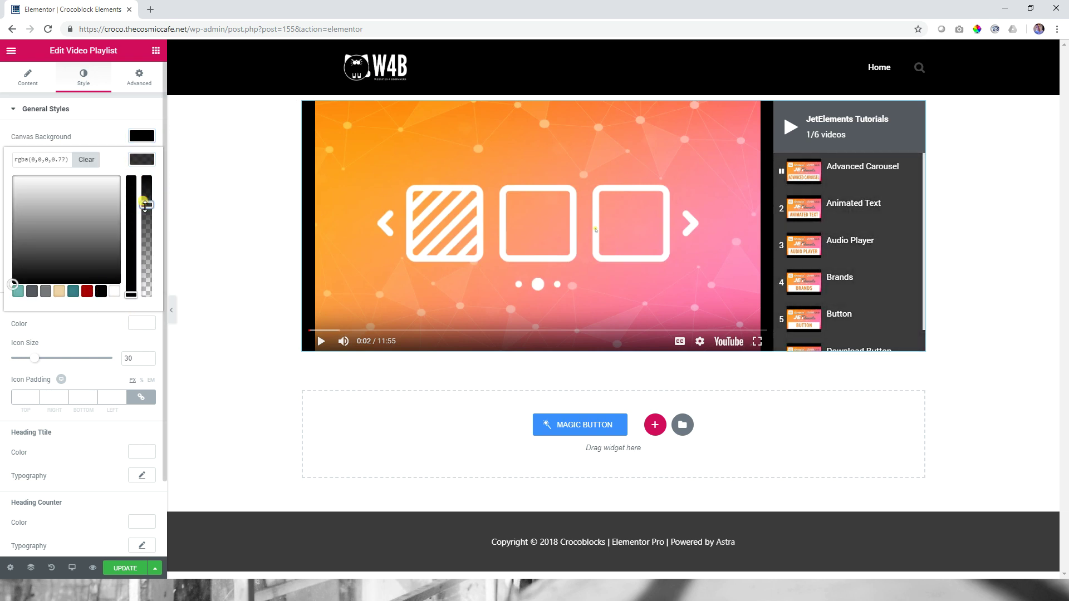
{"action": "left_click", "coordinate": [143, 163]}
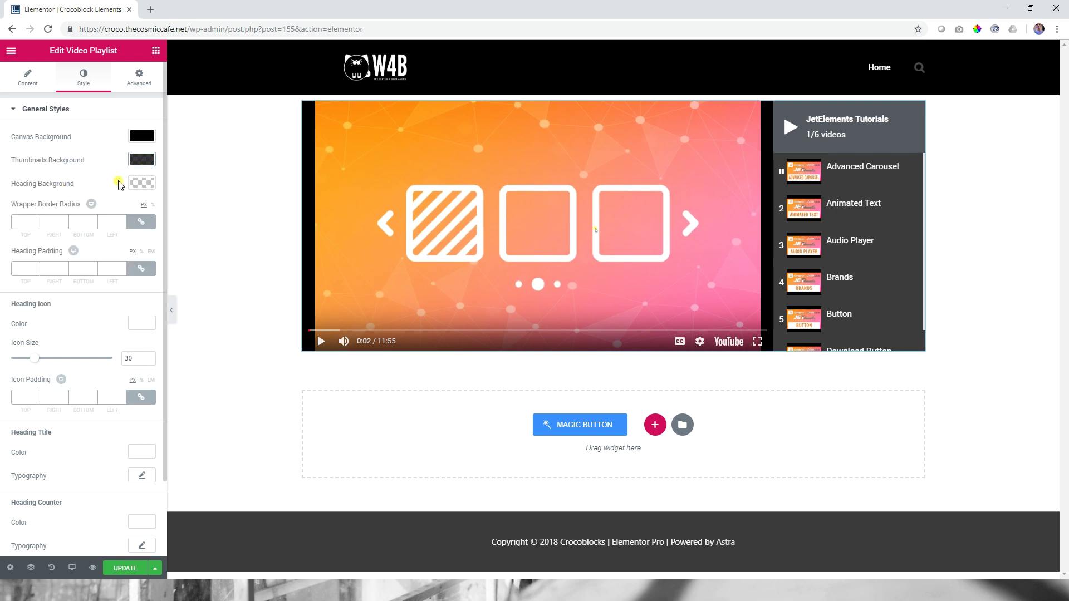
{"action": "left_click", "coordinate": [135, 185]}
{"action": "left_click", "coordinate": [101, 314]}
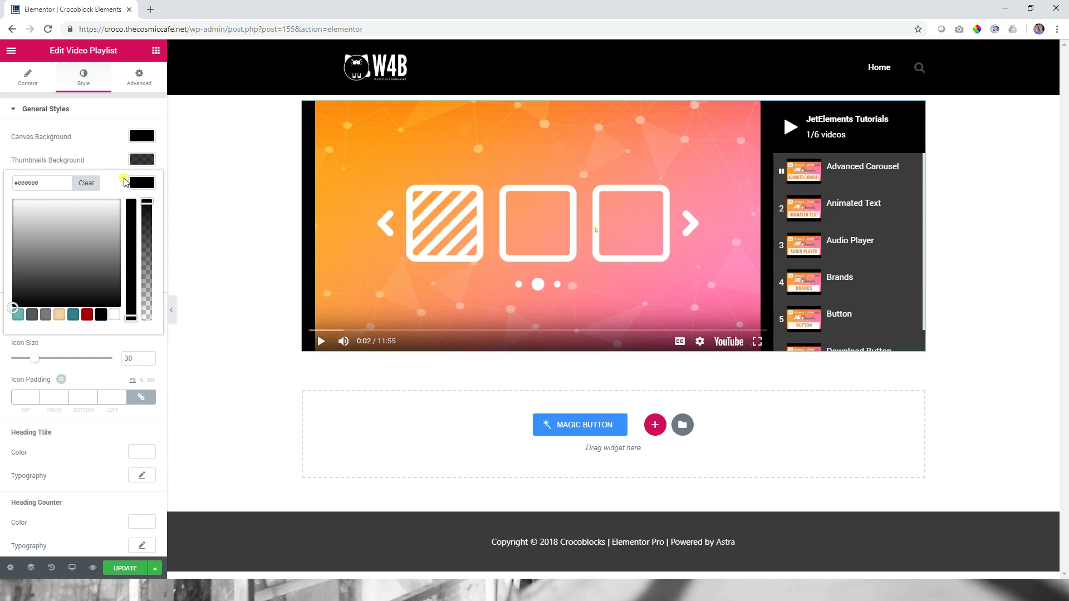
{"action": "left_click", "coordinate": [151, 184]}
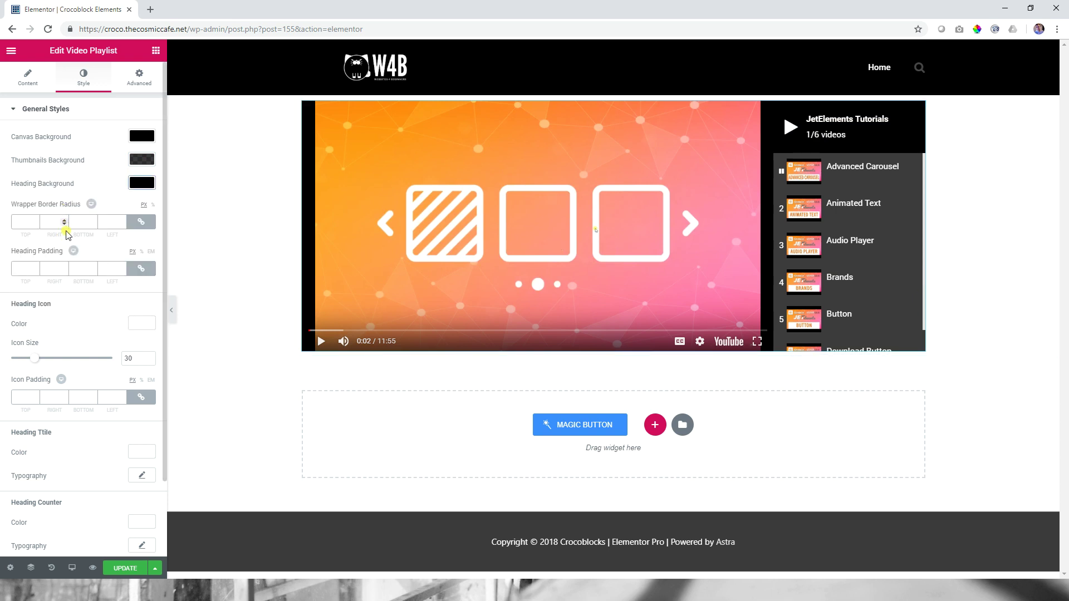
{"action": "scroll", "coordinate": [77, 263], "scroll_direction": "down", "scroll_amount": 1}
{"action": "scroll", "coordinate": [77, 263], "scroll_direction": "down", "scroll_amount": 1}
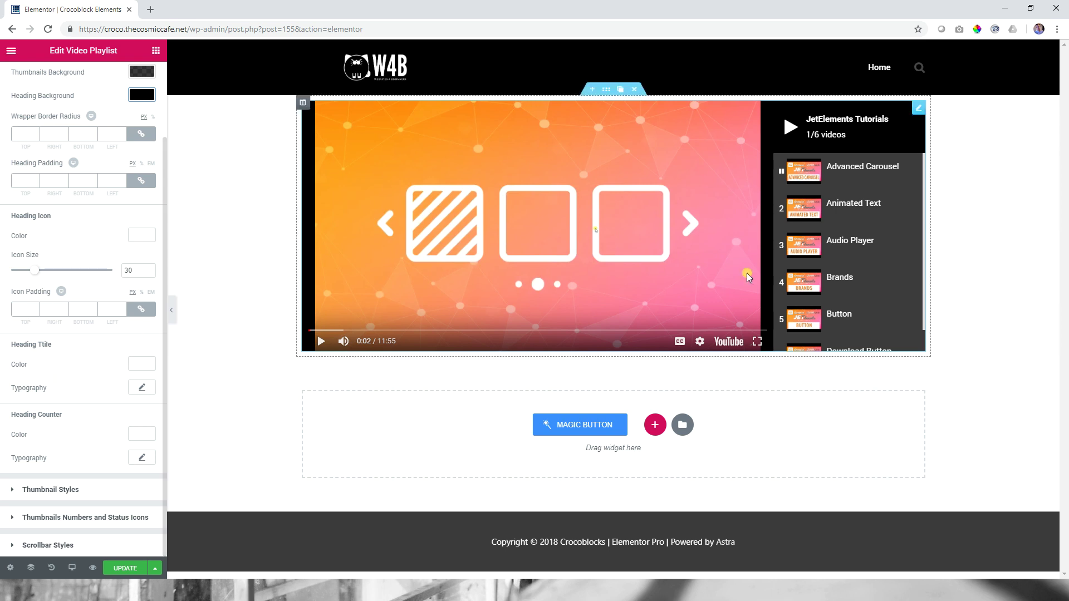
In the Scrollbar Styles, set the scrollbar thumb colour to wine red #a90003
{"action": "left_click", "coordinate": [73, 546]}
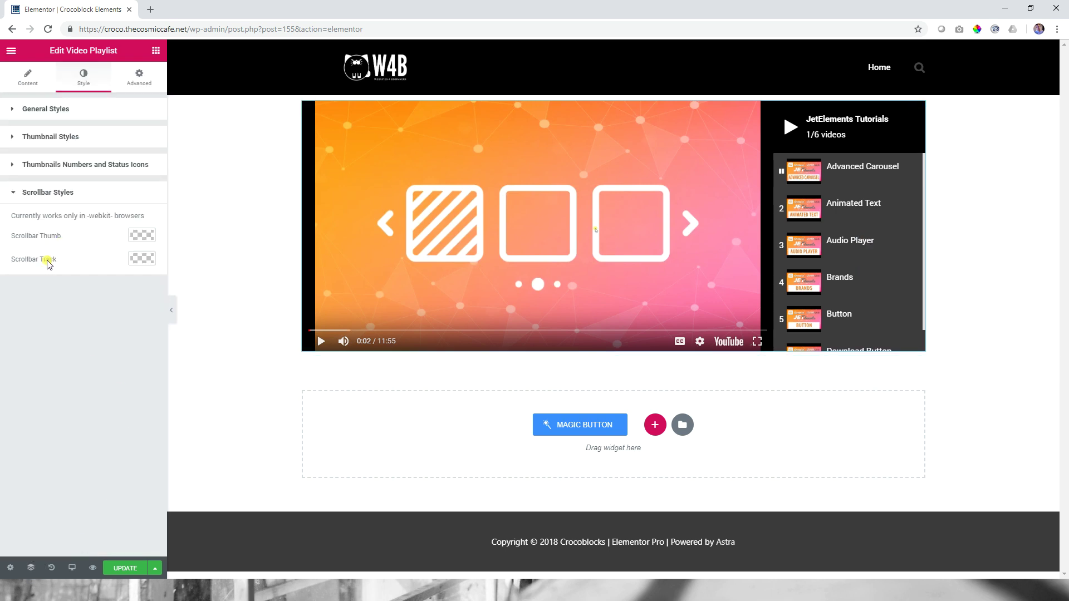
{"action": "left_click", "coordinate": [138, 243]}
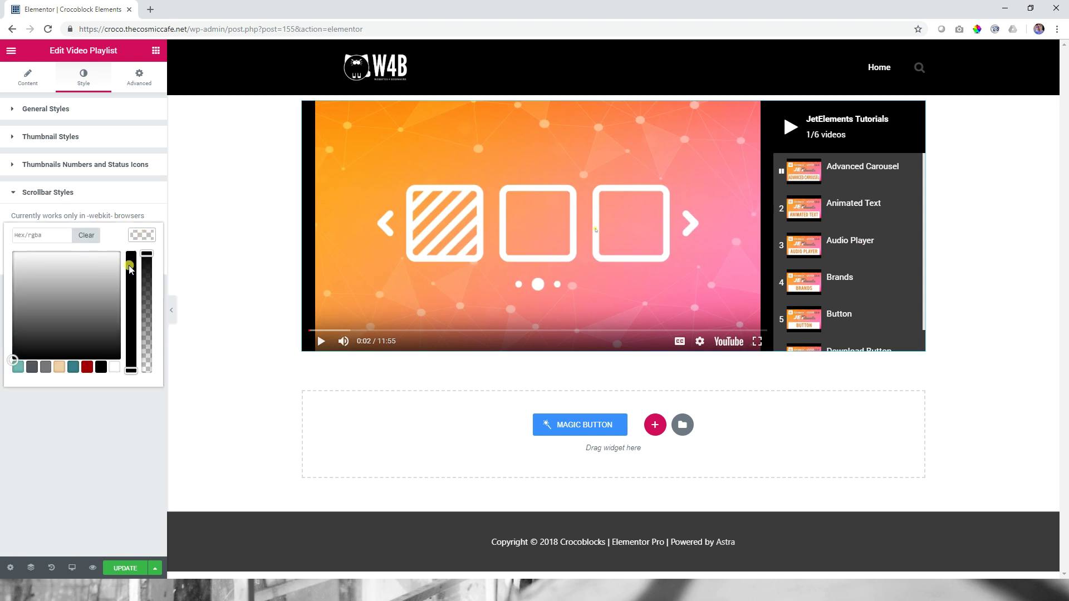
{"action": "left_click", "coordinate": [87, 367]}
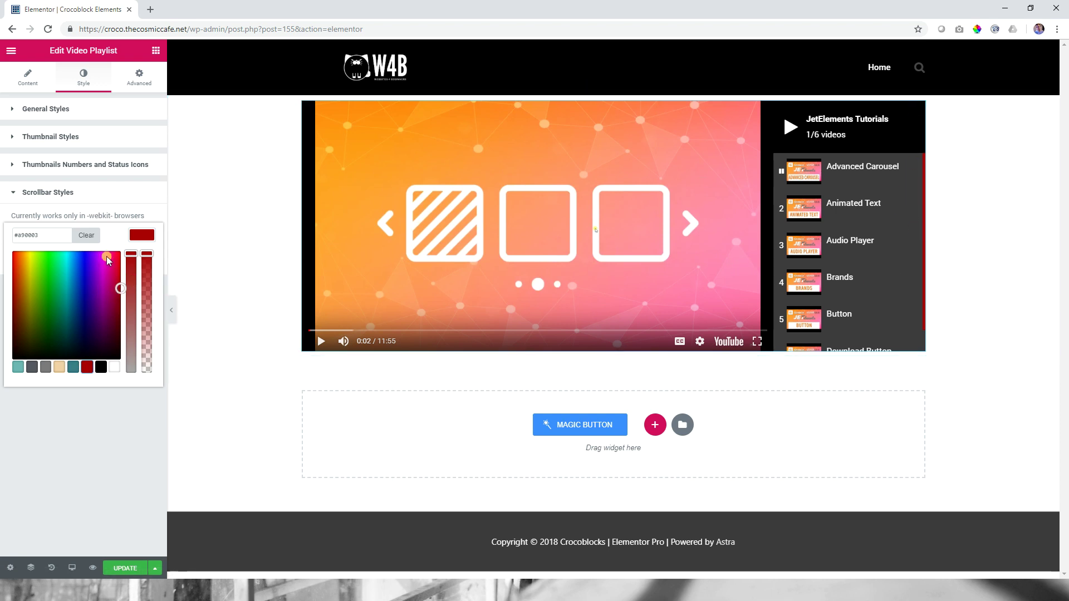
{"action": "left_click", "coordinate": [252, 282]}
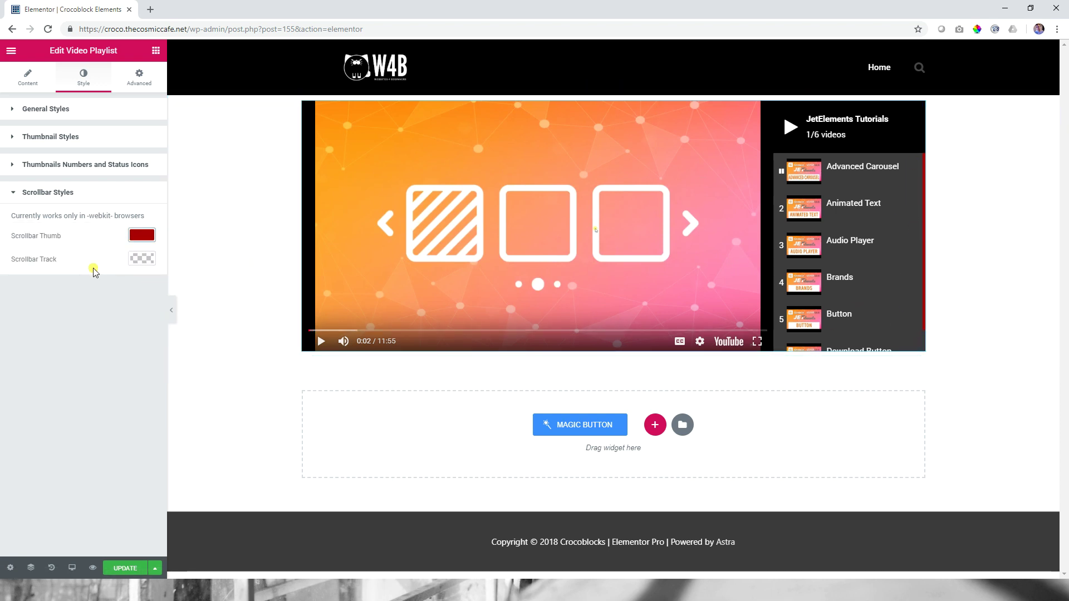
Set the scrollbar track colour to white #ffffff
{"action": "left_click", "coordinate": [141, 259]}
{"action": "left_click", "coordinate": [114, 391]}
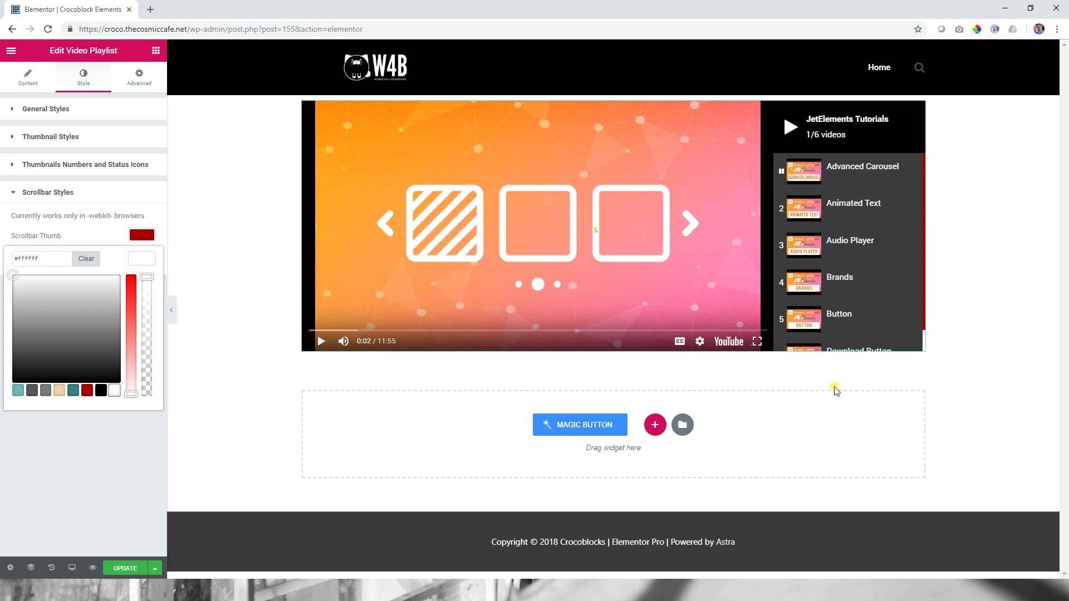
{"action": "scroll", "coordinate": [900, 279], "scroll_direction": "down", "scroll_amount": 1}
{"action": "scroll", "coordinate": [898, 277], "scroll_direction": "up", "scroll_amount": 1}
{"action": "scroll", "coordinate": [866, 232], "scroll_direction": "down", "scroll_amount": 1}
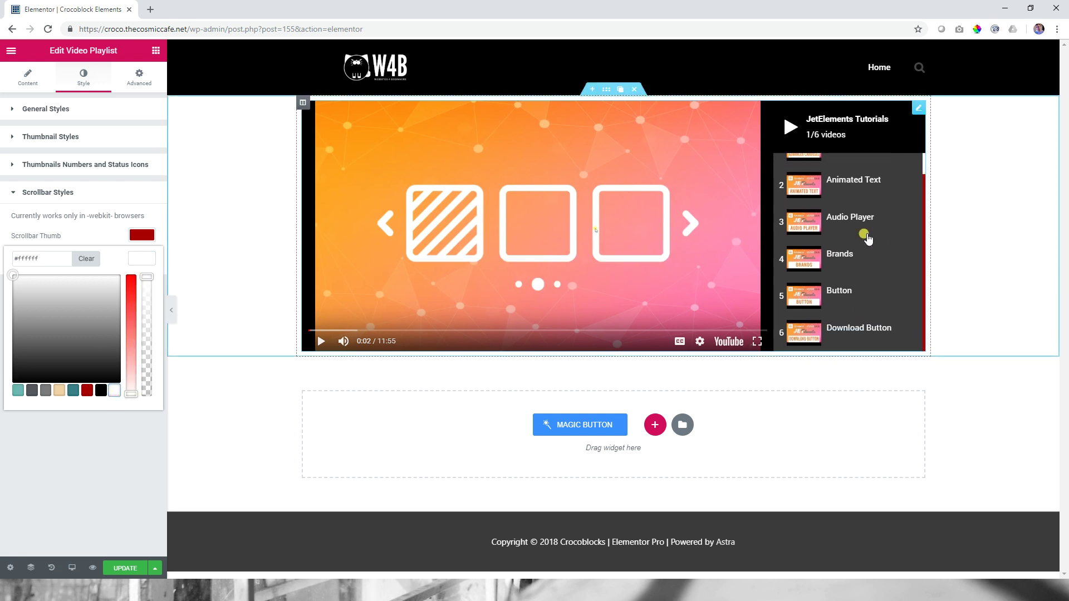
{"action": "left_click", "coordinate": [138, 238]}
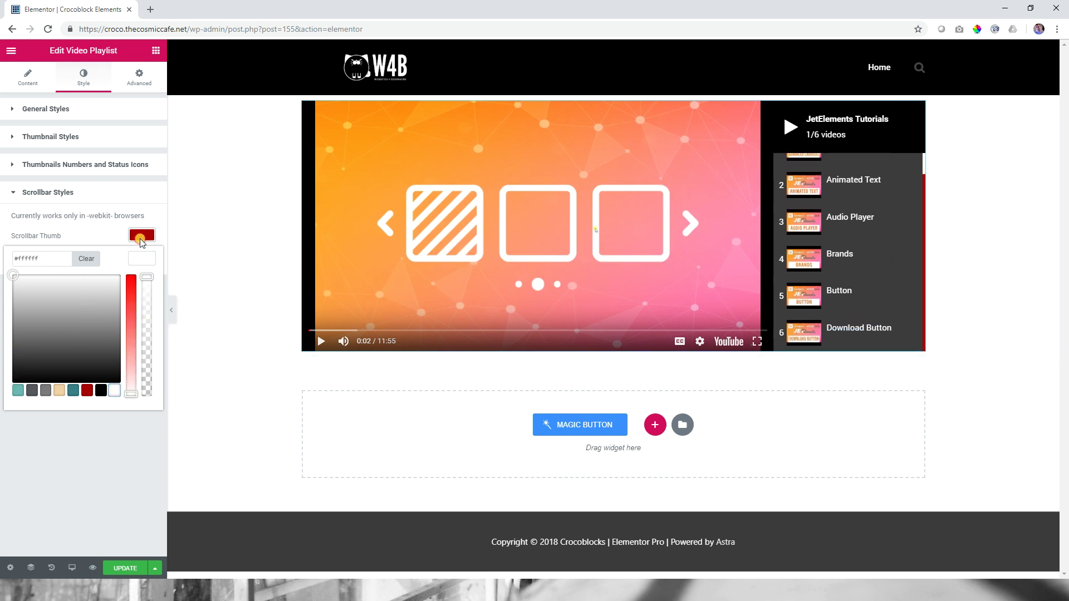
Expand the thumbnail numbers/status icon section, then expand and collapse the thumbnail styling section
{"action": "left_click", "coordinate": [78, 167]}
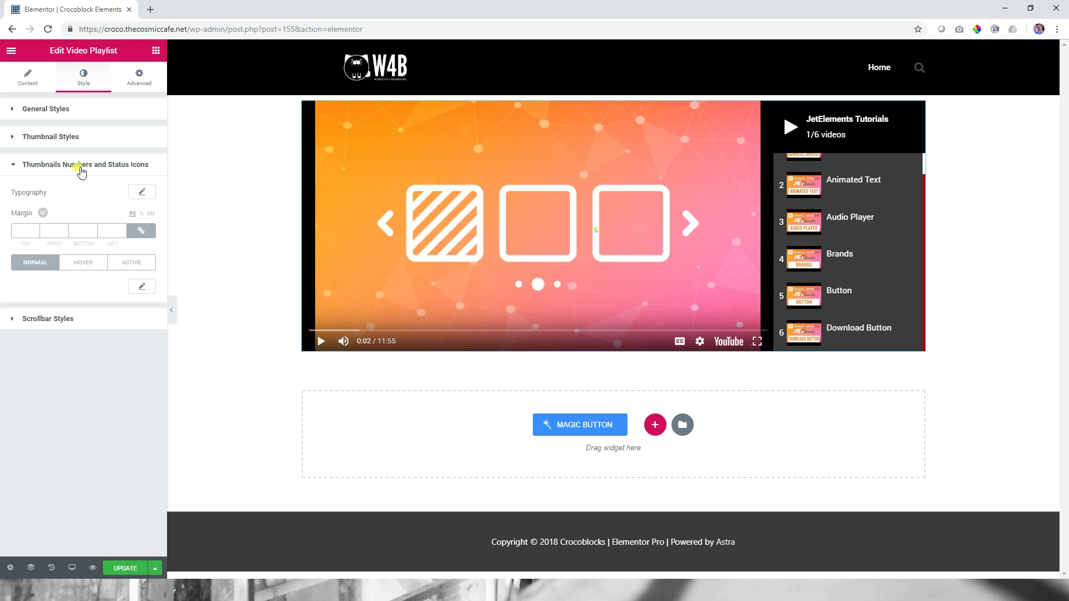
{"action": "left_click", "coordinate": [43, 141]}
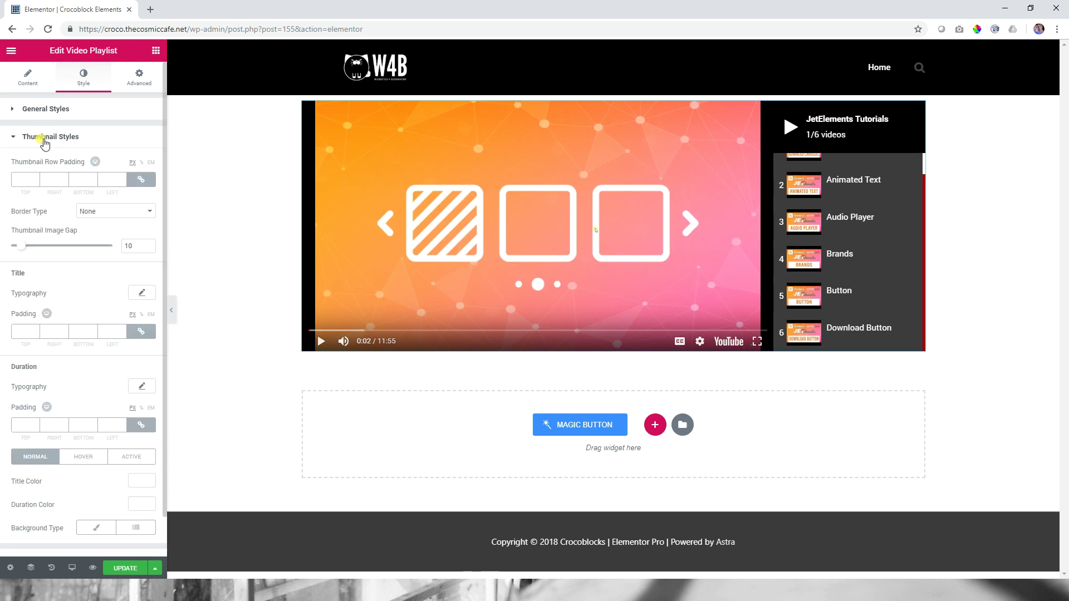
{"action": "left_click", "coordinate": [47, 140]}
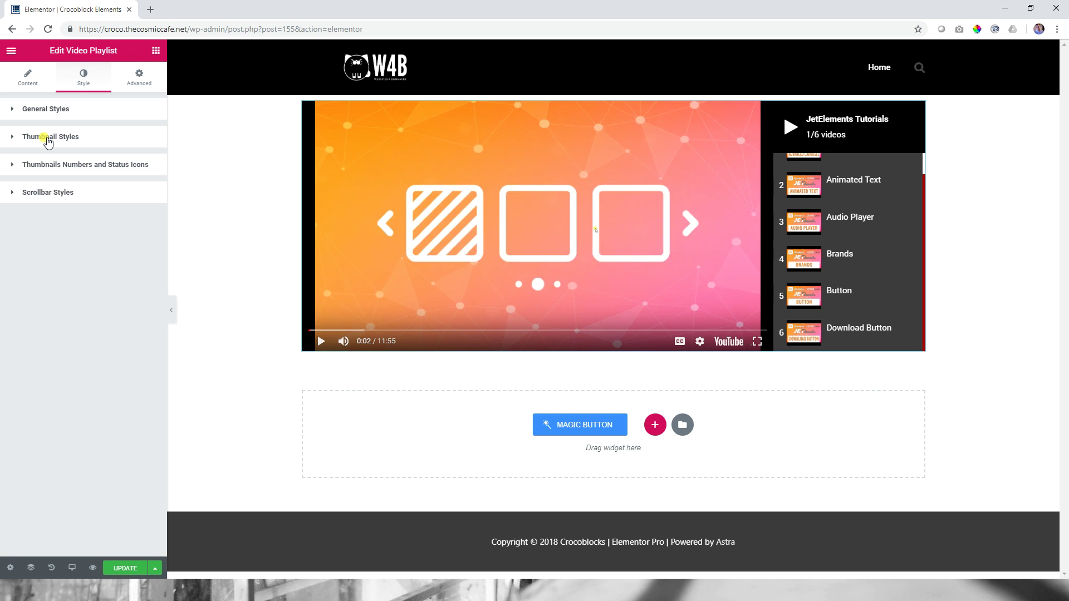